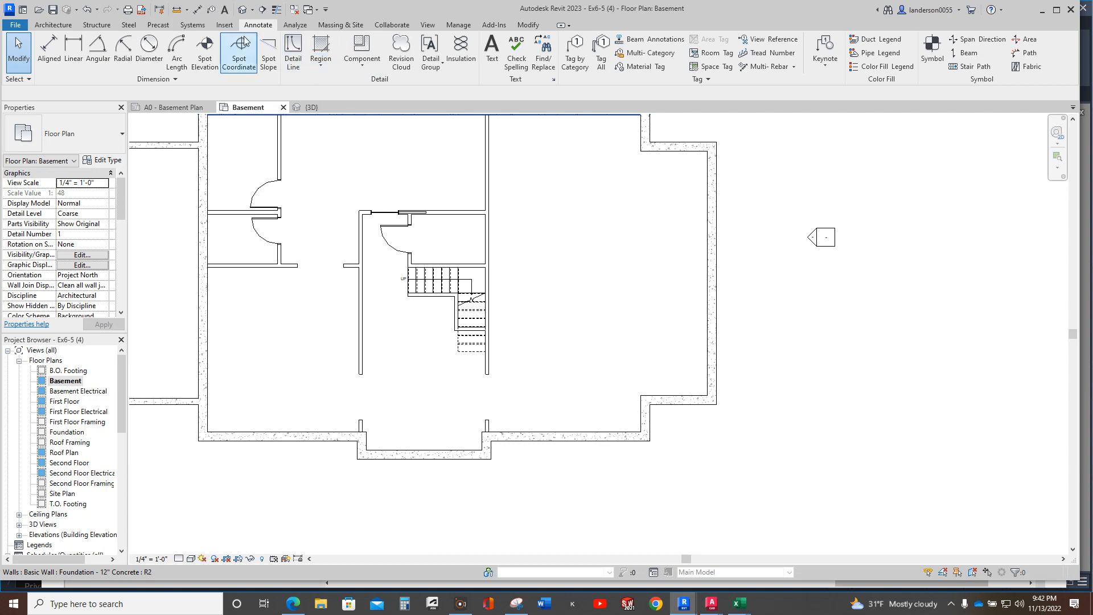
Step: Draw a short vertical building section through the lower foundation wall just right of the bump-out, and lengthen its head end slightly into the basement
left_click(426, 25)
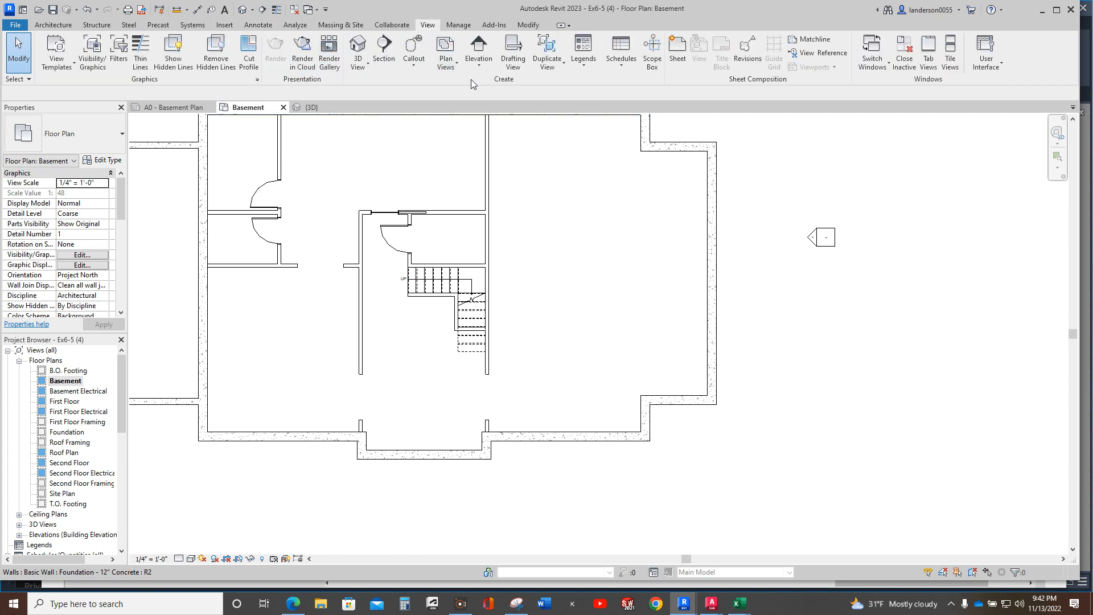
left_click(385, 52)
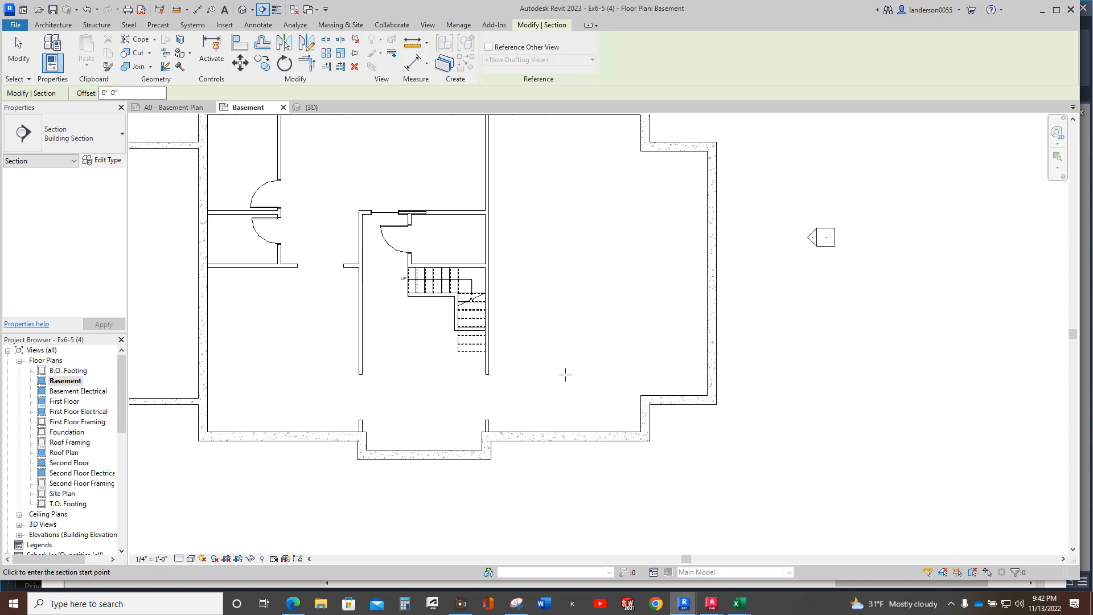
left_click(540, 405)
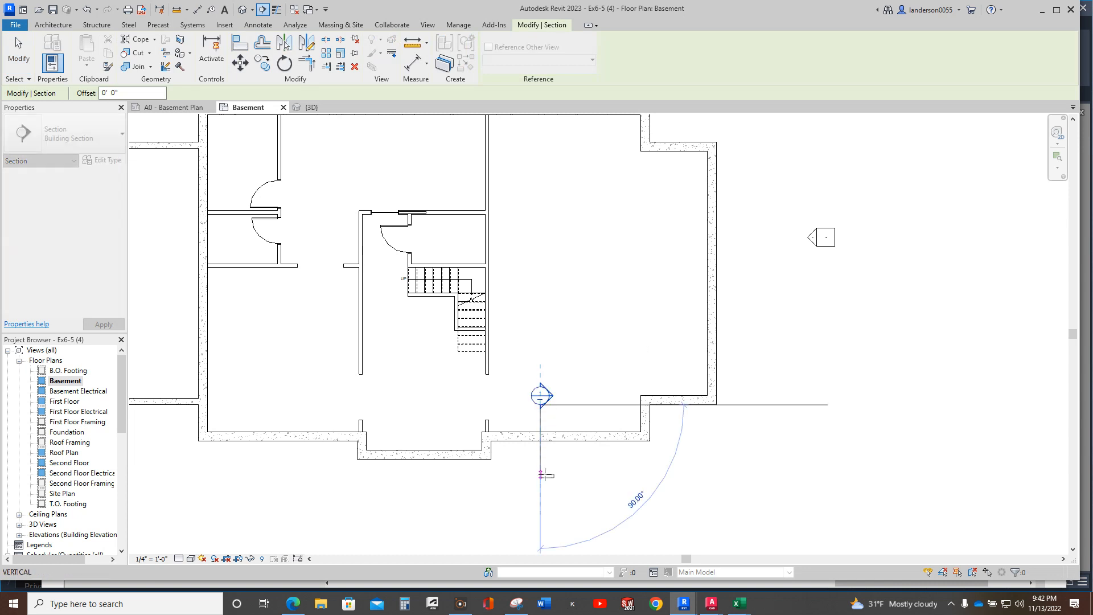
left_click(545, 475)
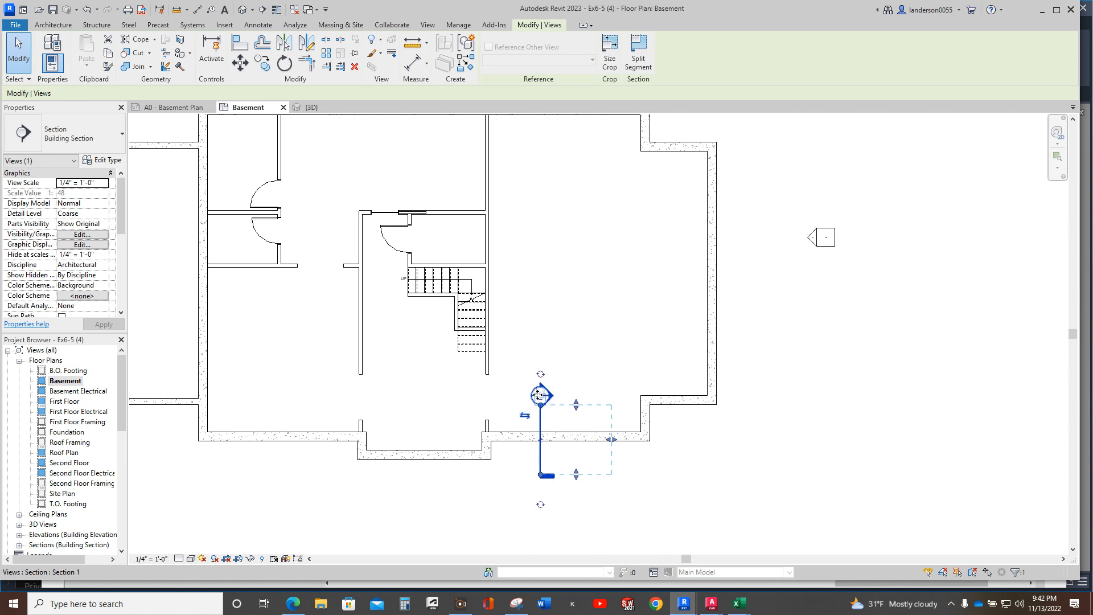
left_click_drag(540, 405, 541, 399)
left_click(586, 385)
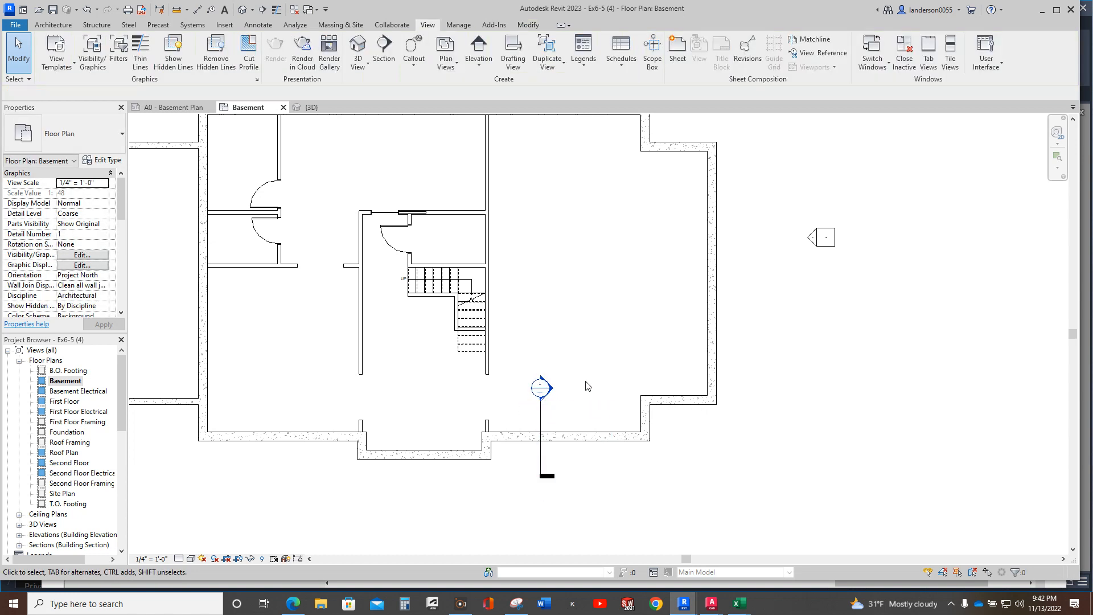
Step: Open the new section view and shrink its crop region to the lower foundation wall and the Basement and footing levels
double_click(539, 390)
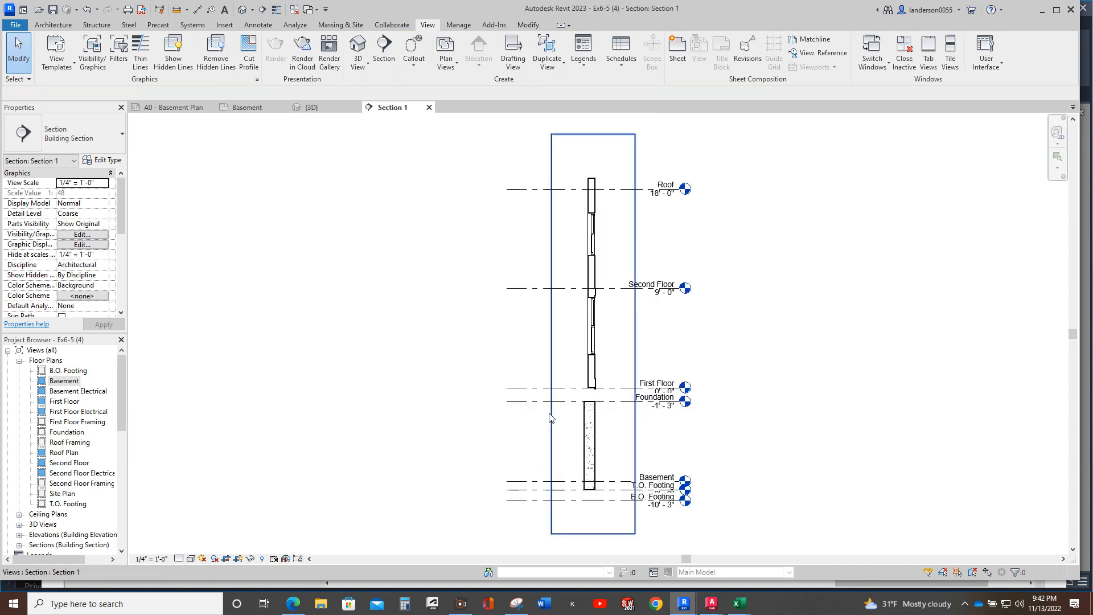
left_click(598, 135)
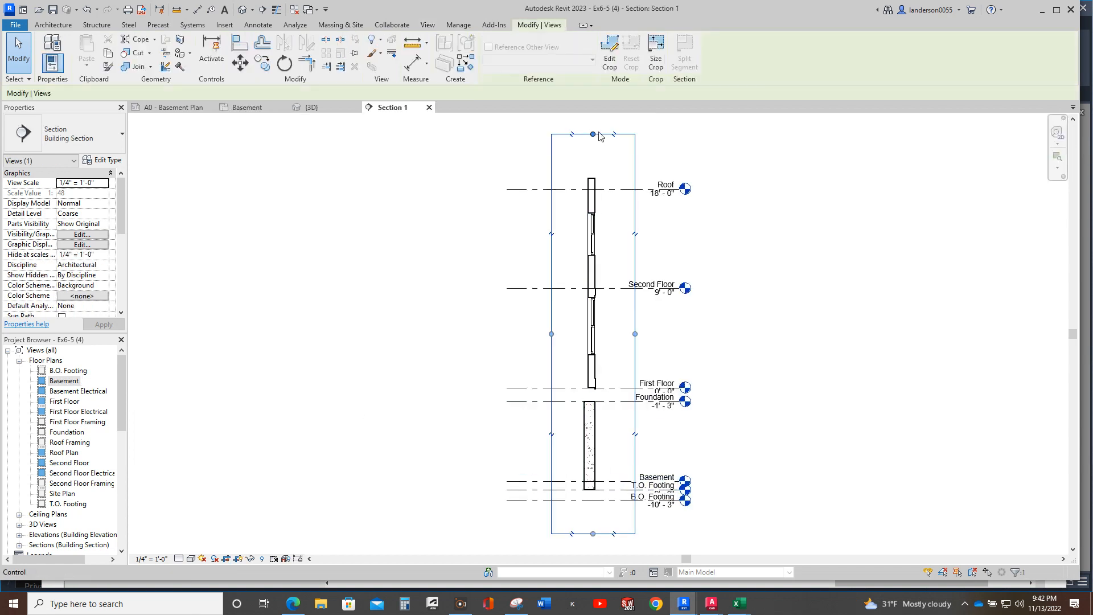
left_click_drag(592, 137, 614, 438)
left_click_drag(593, 533, 592, 512)
scroll(602, 511, "up", 1)
scroll(602, 511, "up", 5)
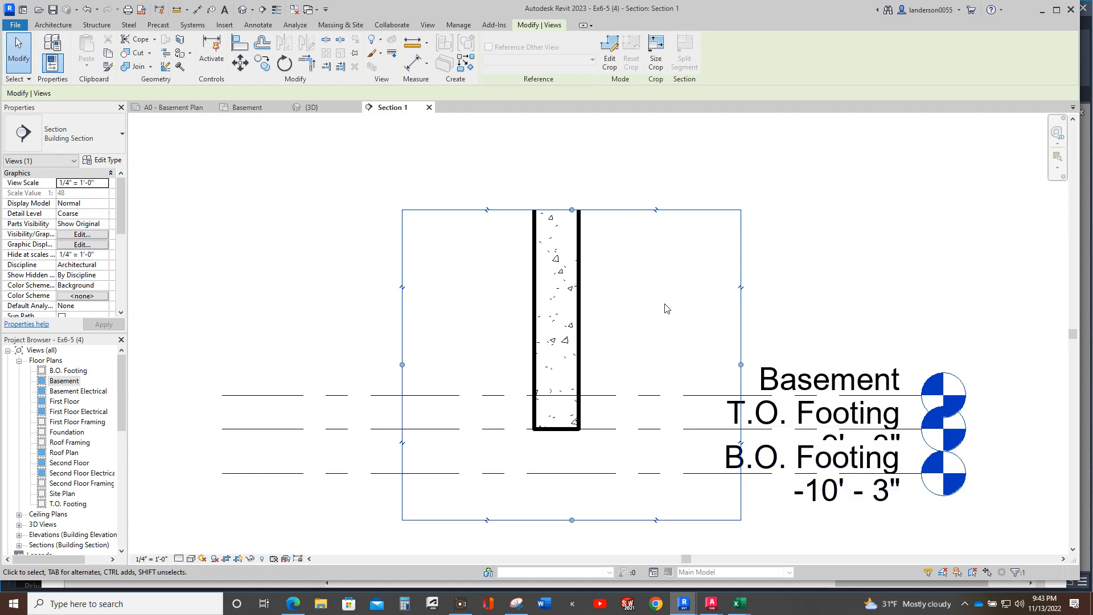
Step: Set the section view's scale to 3/4" = 1'-0" and dismiss the save reminder without saving
left_click(152, 558)
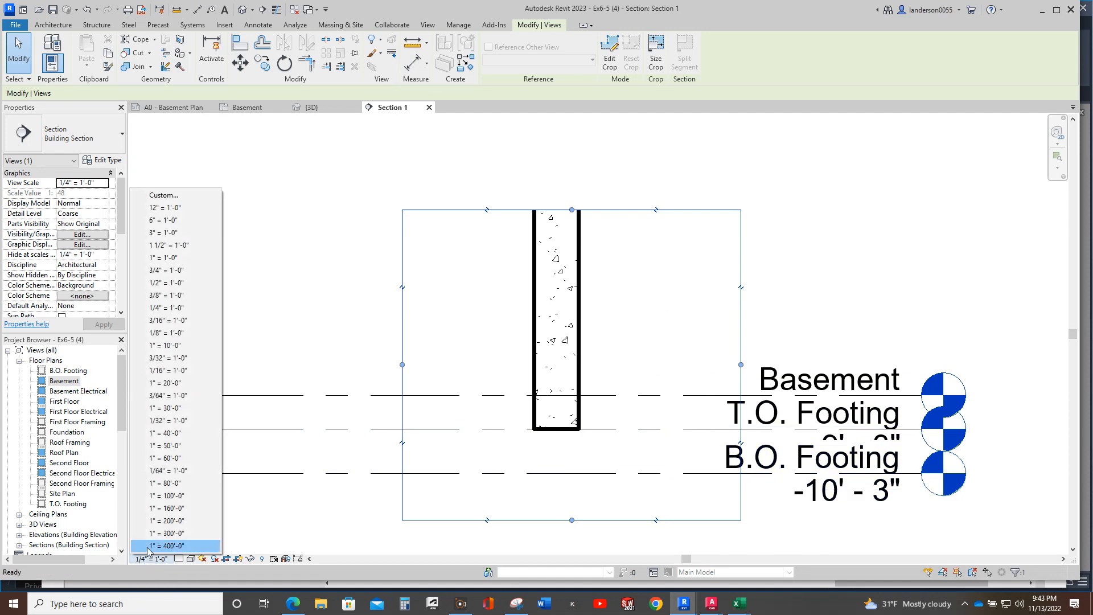
left_click(155, 270)
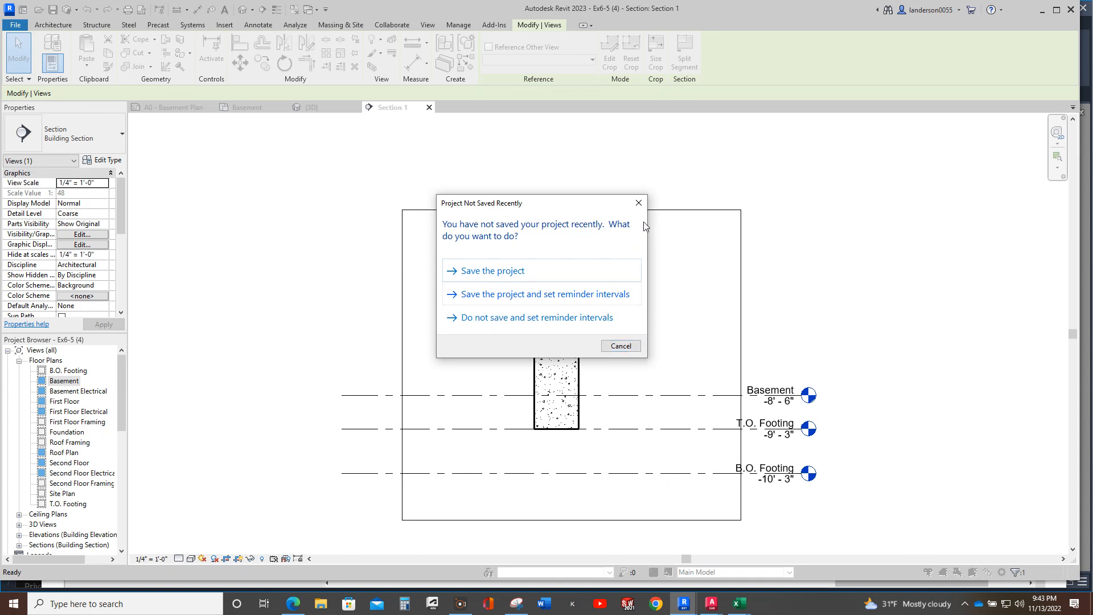
left_click(638, 203)
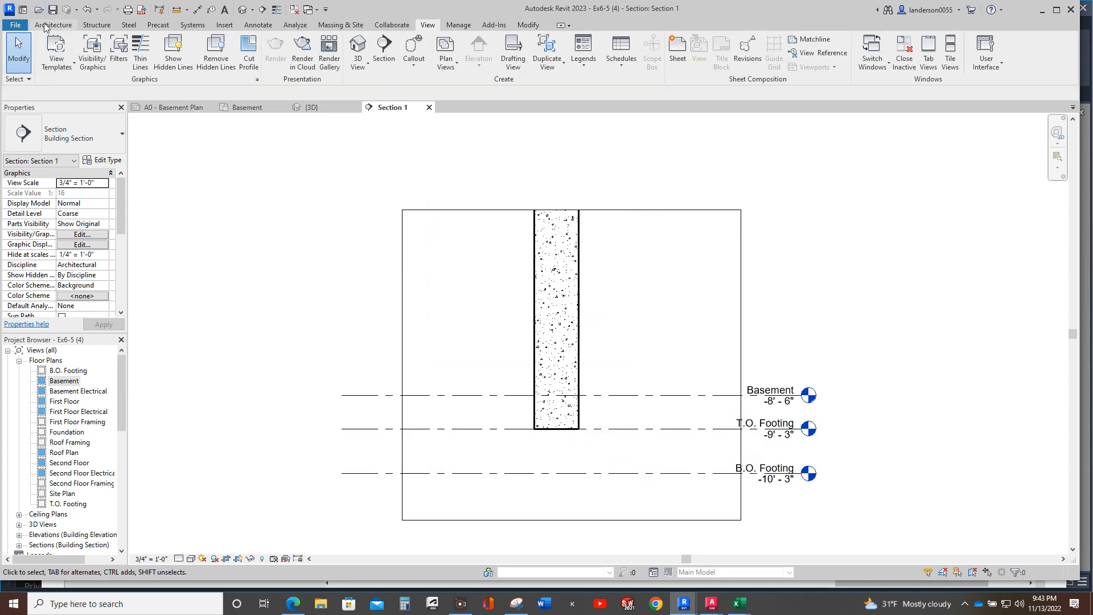
Step: Place a Bearing Footing - 36" x 12" wall foundation under the concrete foundation wall
left_click(95, 25)
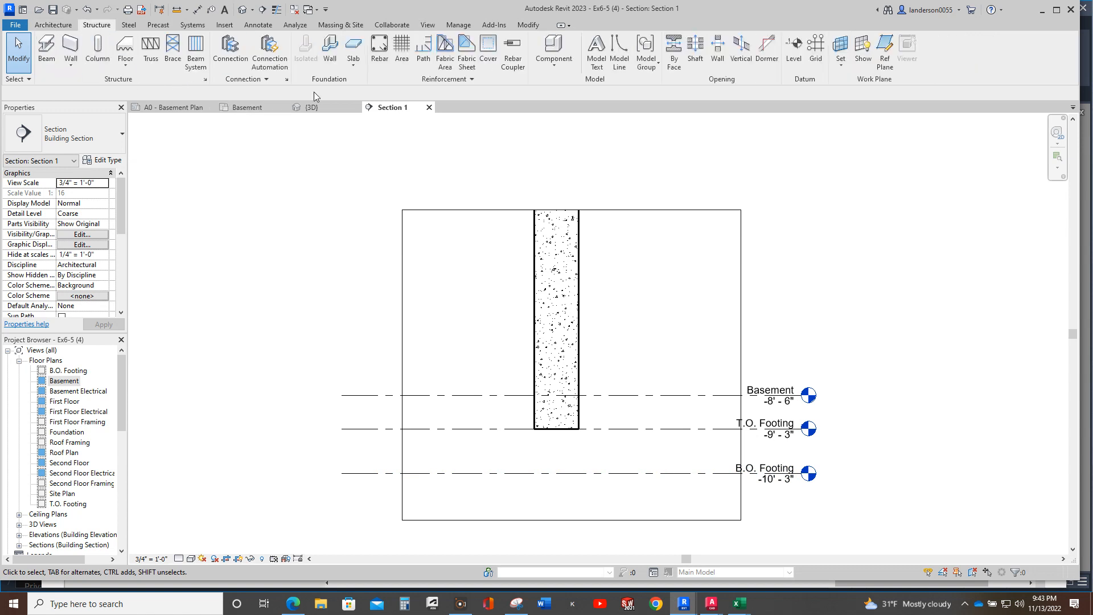
left_click(330, 57)
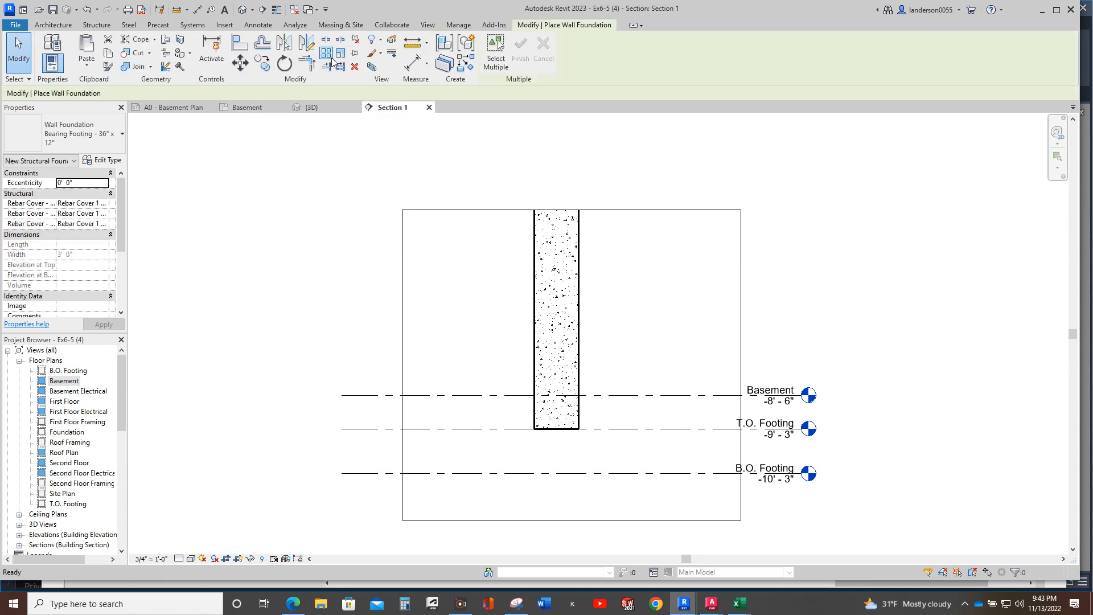
left_click(565, 434)
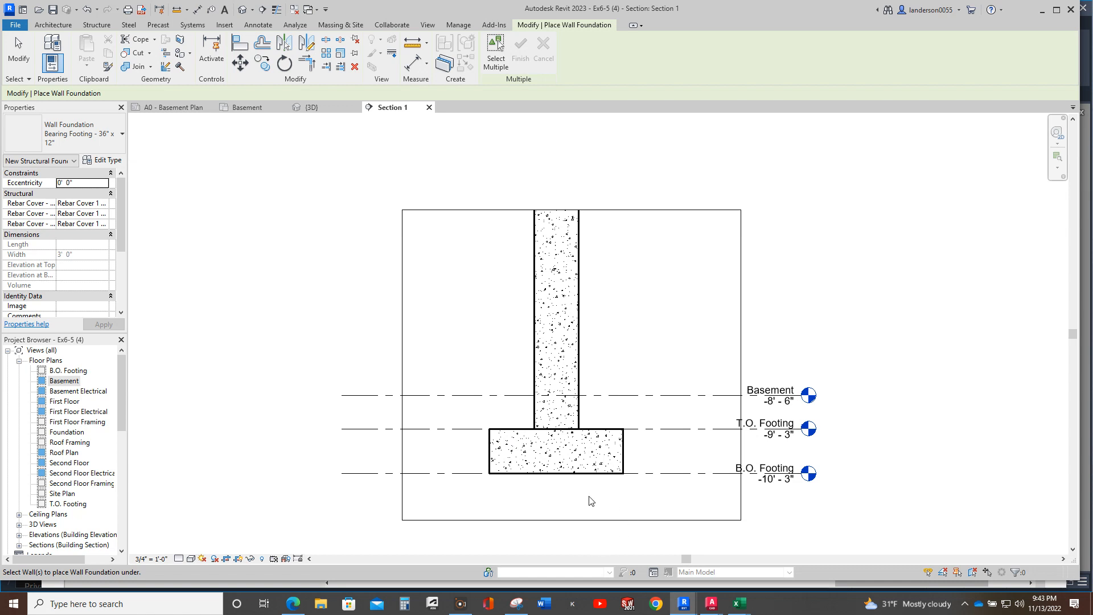
Step: Join the footing's geometry to the foundation wall above it
scroll(578, 475, "up", 4)
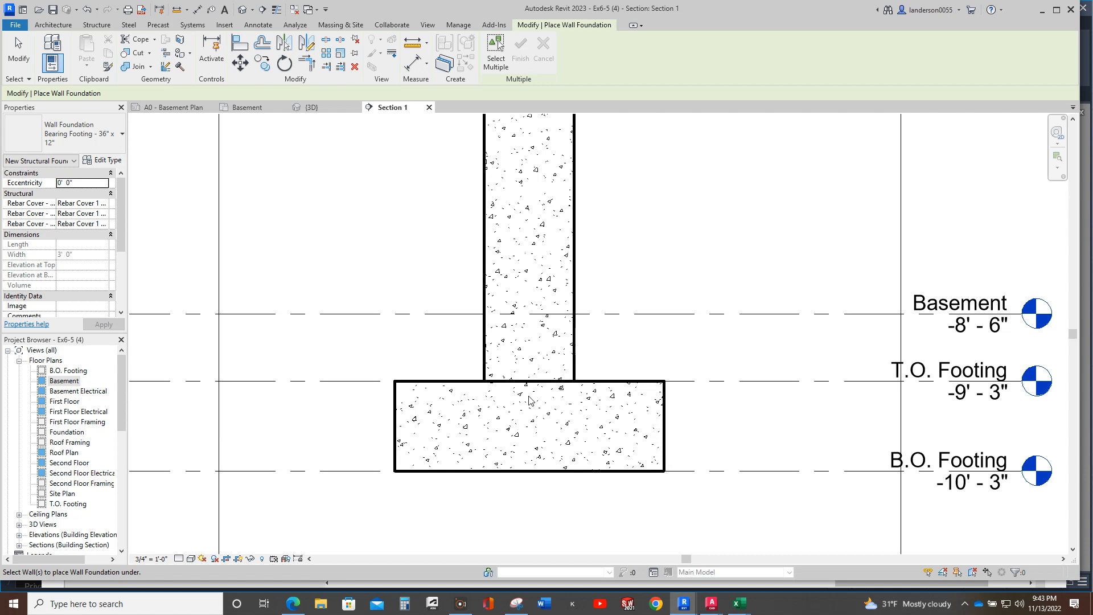
scroll(426, 338, "down", 1)
middle_click_drag(415, 339, 336, 356)
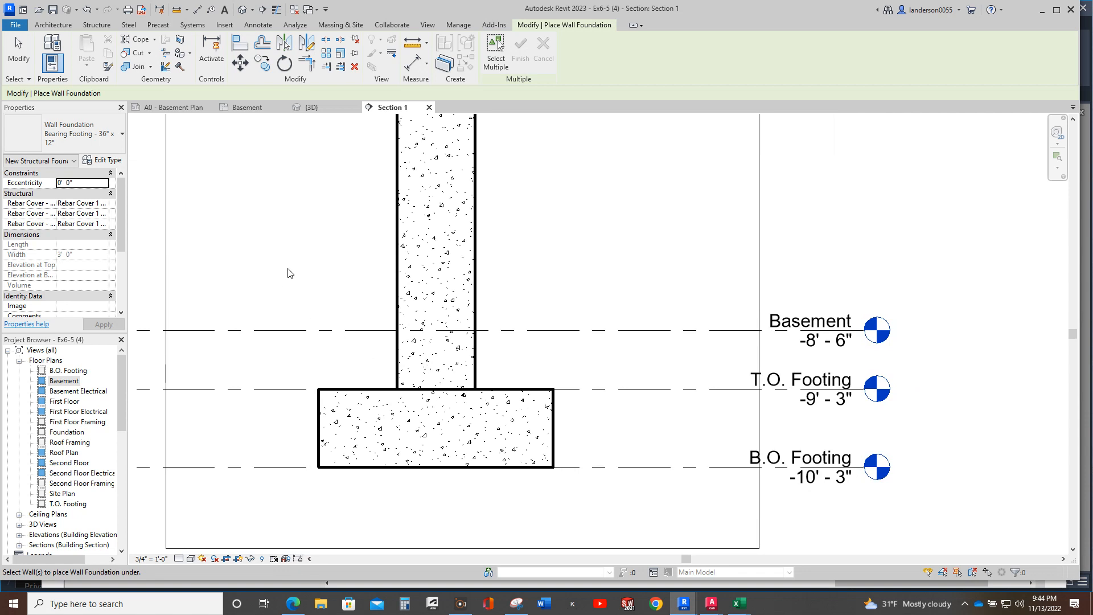
left_click(139, 66)
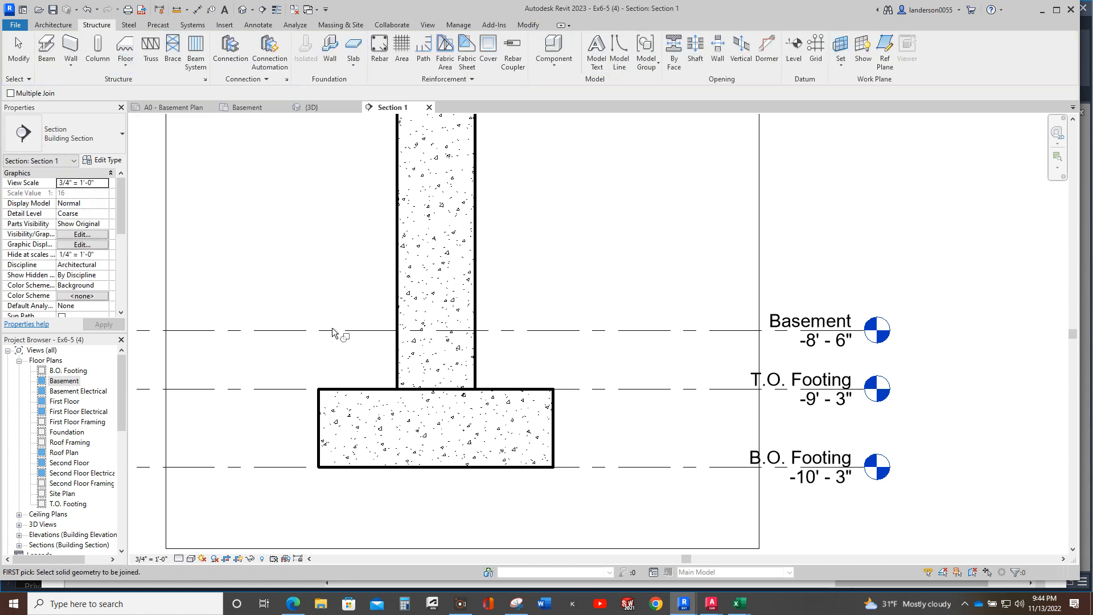
left_click(376, 397)
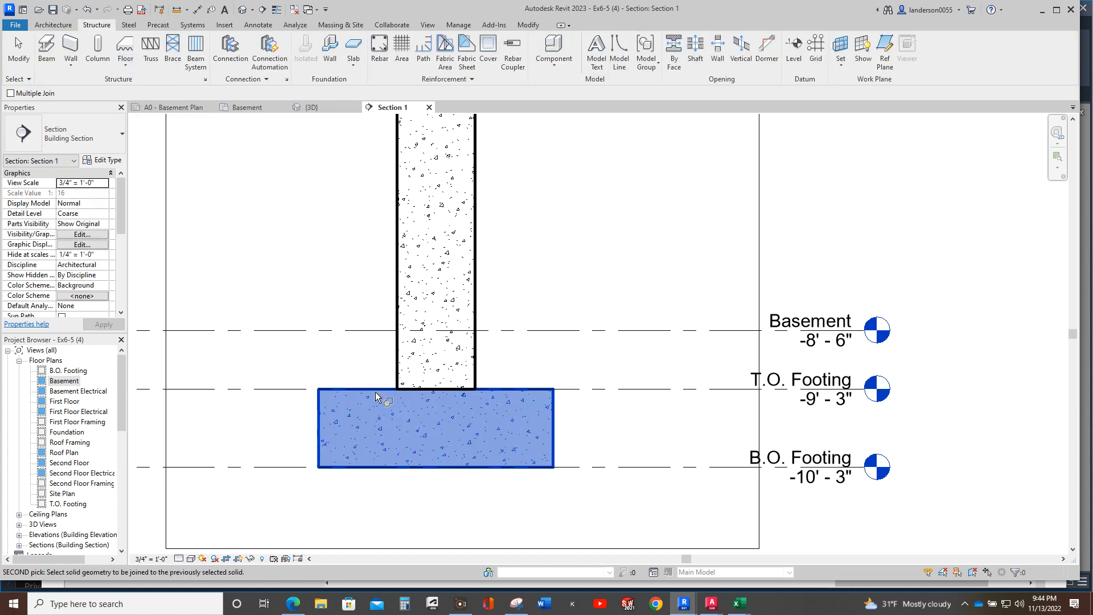
left_click(404, 363)
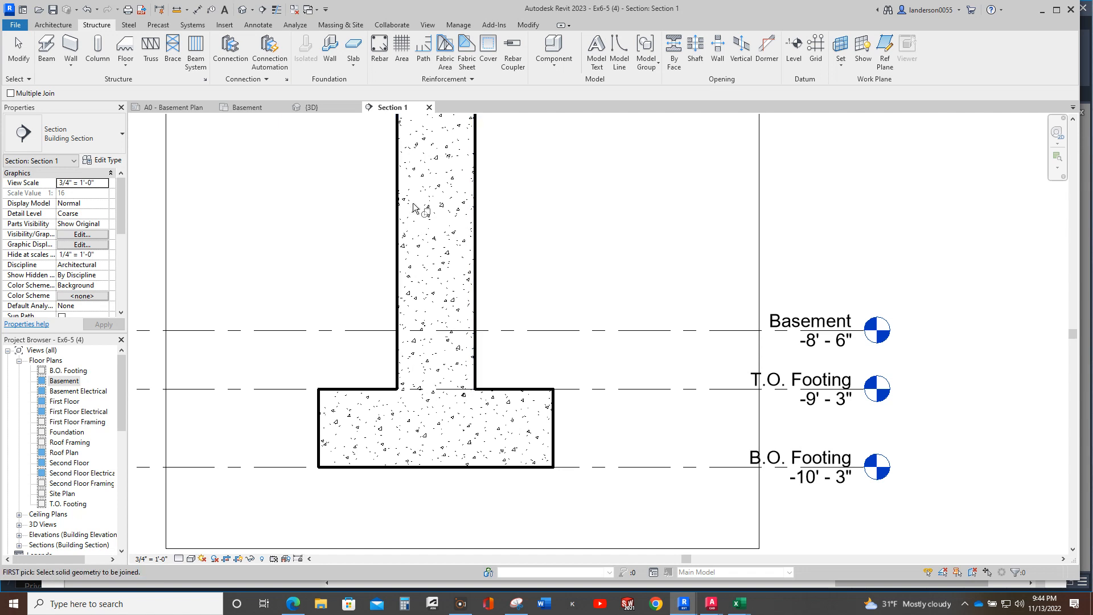
Step: Open the Autodesk family library and browse to the Detail Items category
left_click(225, 25)
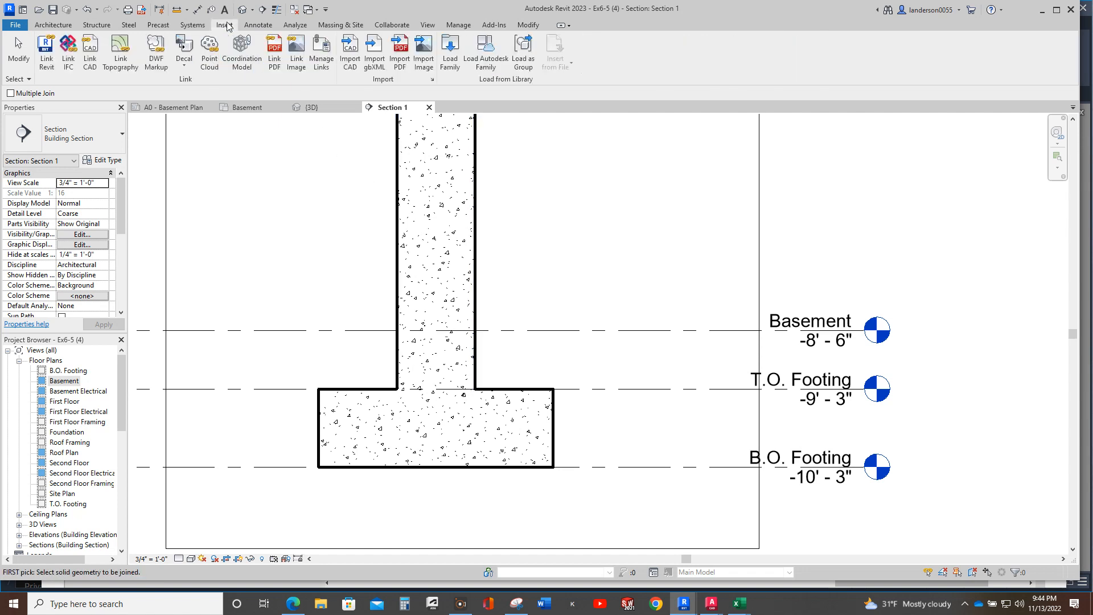
left_click(487, 60)
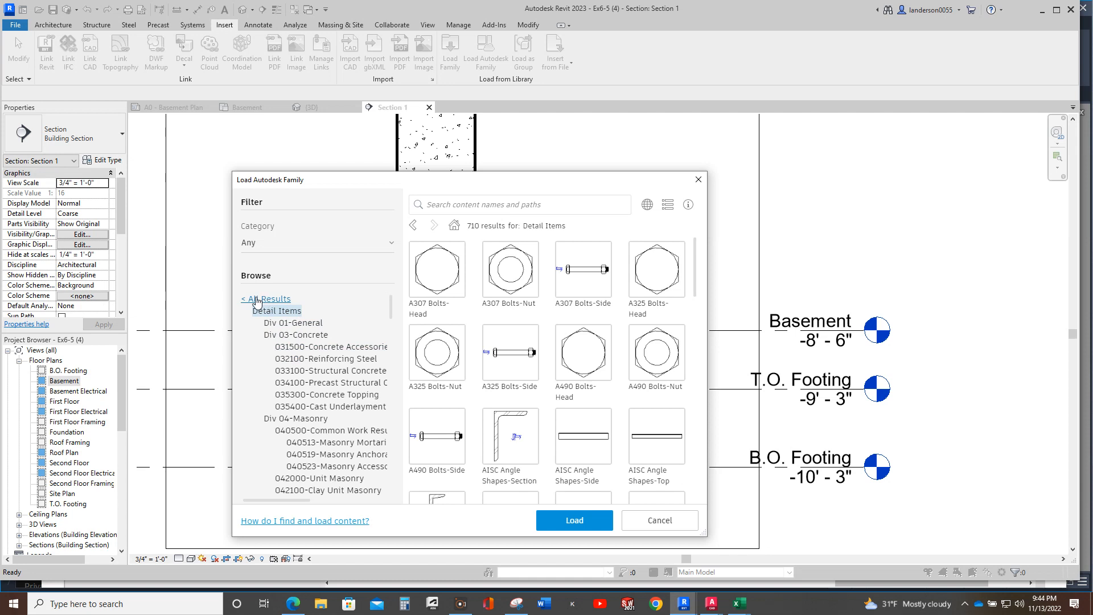
left_click(255, 300)
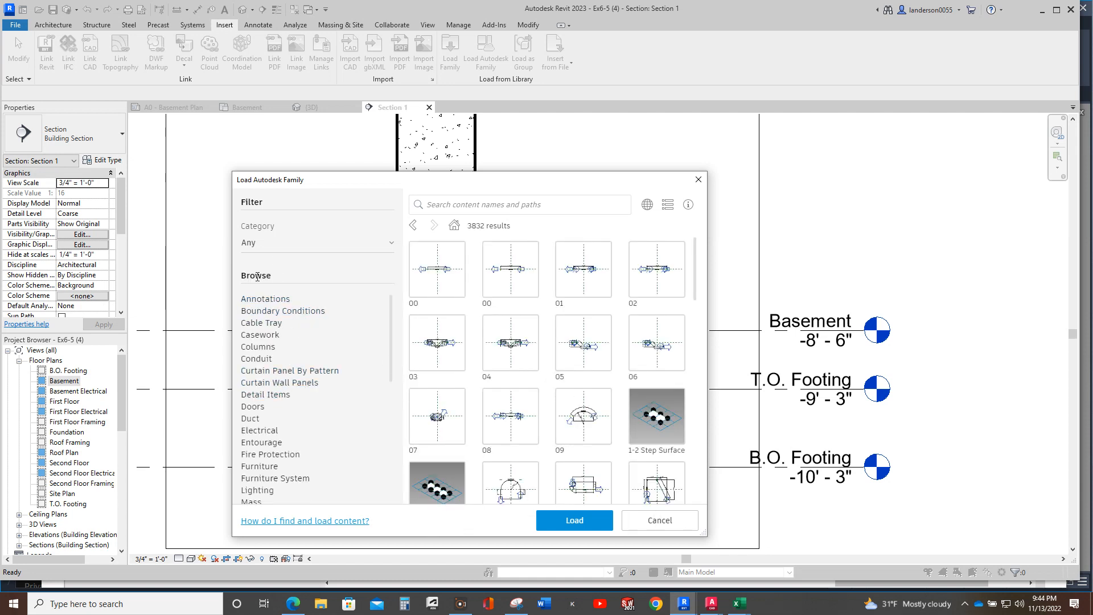
left_click(283, 395)
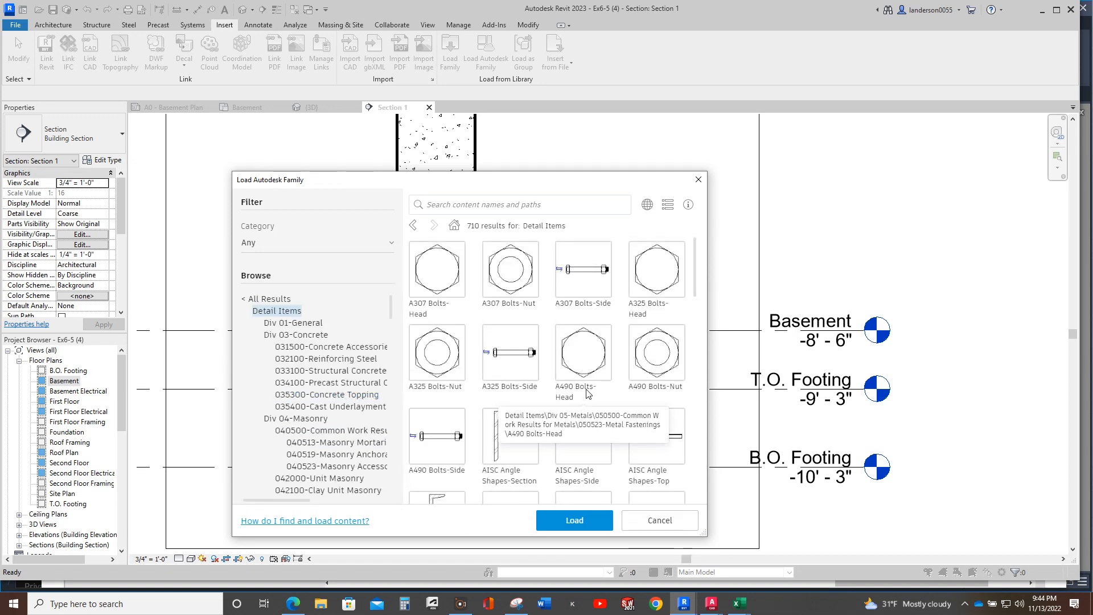
Step: Load the Reinf Bar Section, Reinf Bar Bend 3-8 and Reinf Bar Elevation detail families into the project
scroll(587, 393, "down", 10)
scroll(586, 396, "down", 10)
scroll(587, 400, "down", 10)
scroll(587, 402, "down", 8)
scroll(550, 354, "down", 3)
scroll(550, 354, "down", 8)
scroll(544, 355, "down", 8)
scroll(543, 356, "down", 8)
scroll(541, 357, "down", 5)
scroll(539, 358, "down", 1)
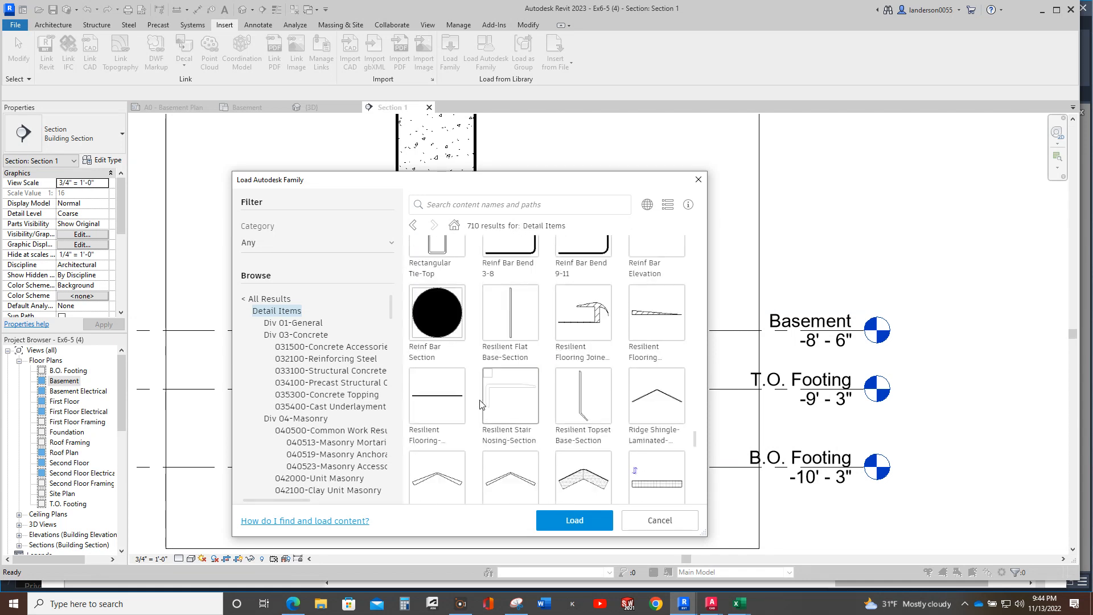
left_click(443, 322)
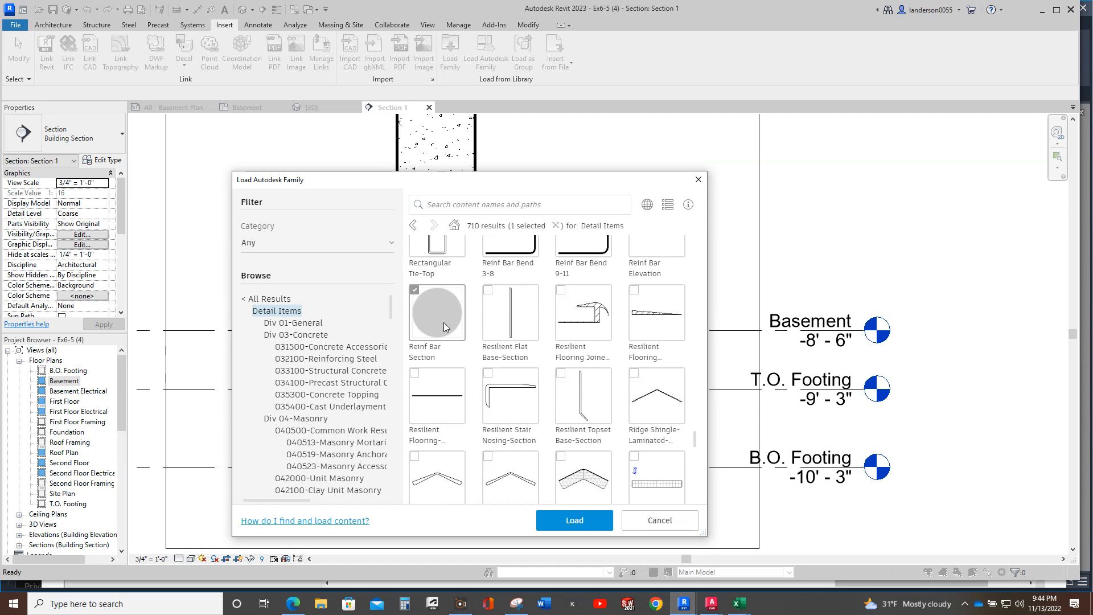
scroll(449, 359, "up", 2)
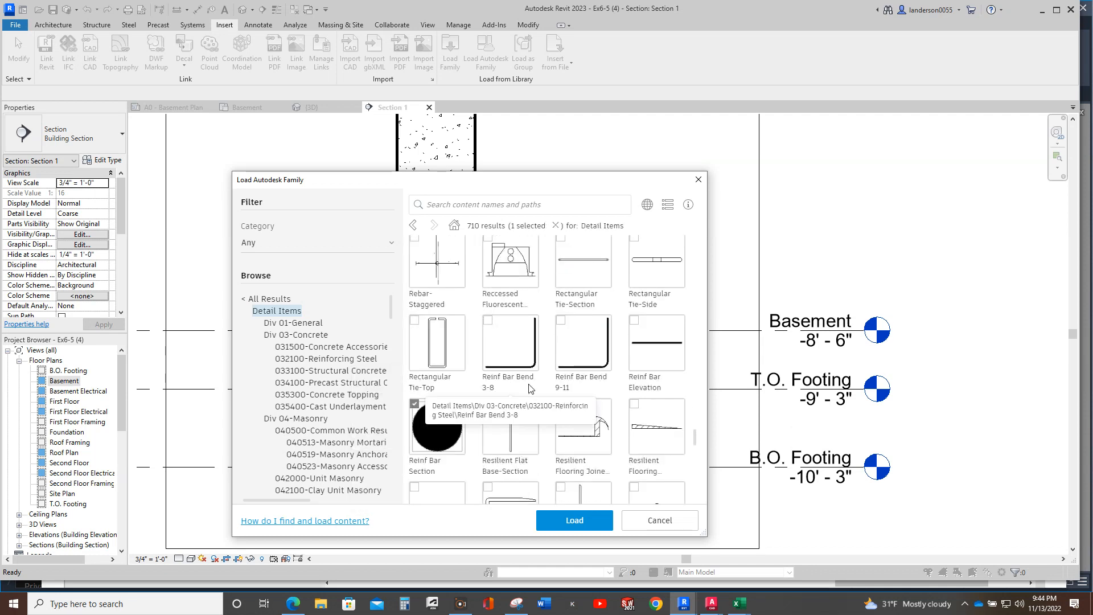
left_click(489, 325)
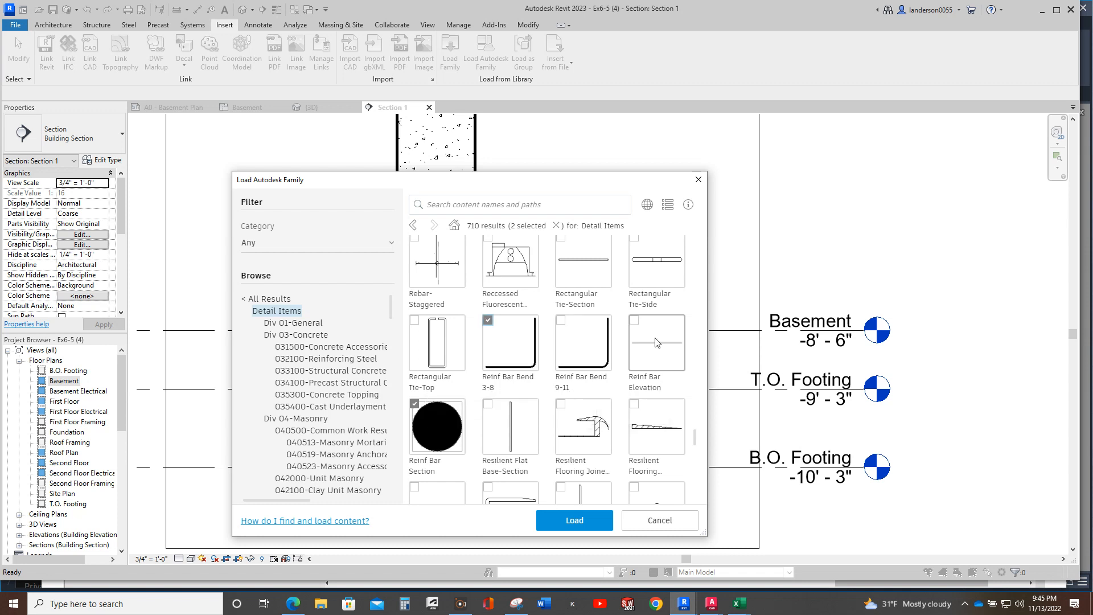
left_click(635, 322)
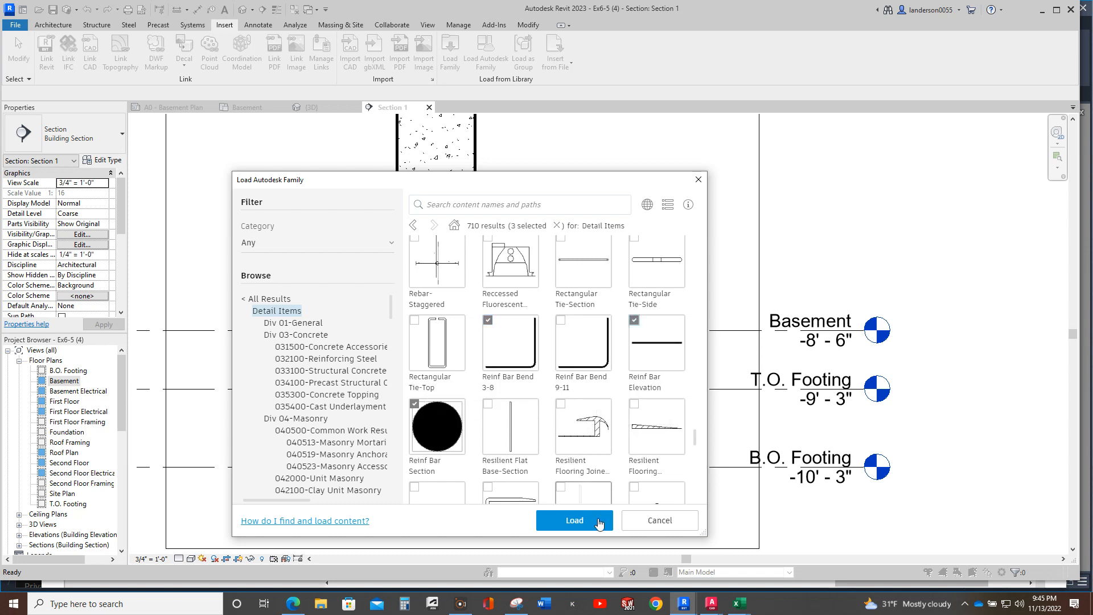
left_click(580, 523)
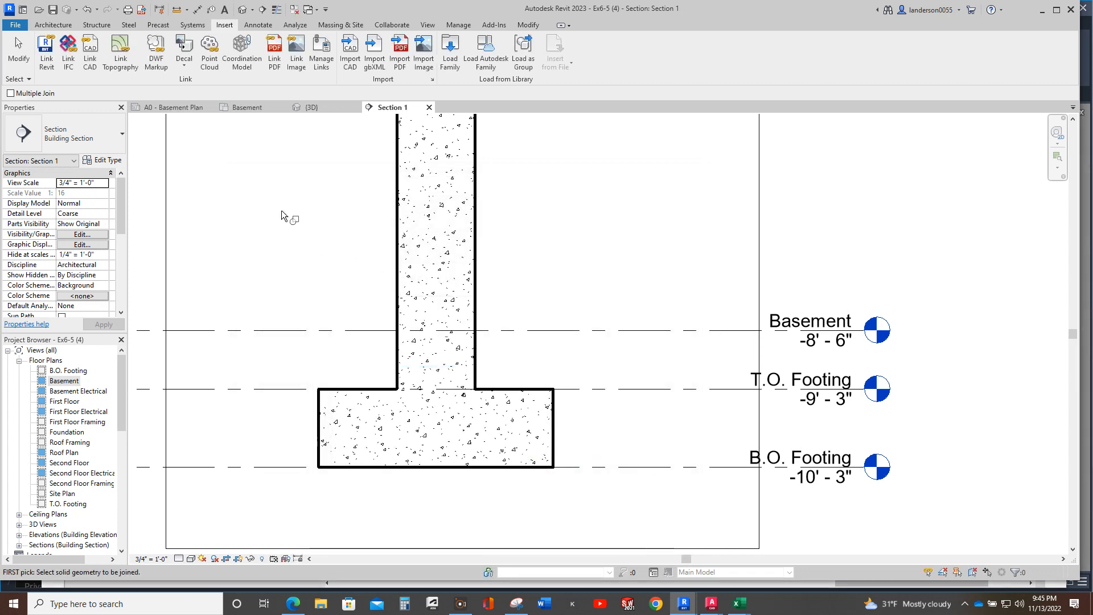
Step: Place three Reinf Bar Section #_8 detail components in a horizontal row near the footing's bottom: left, middle and right
left_click(261, 26)
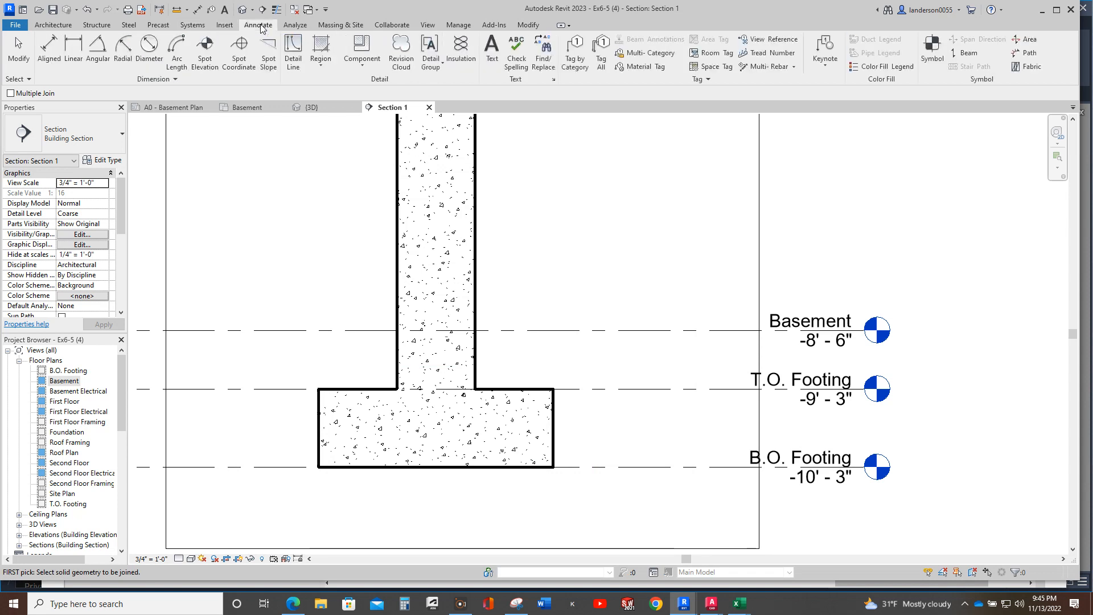
left_click(367, 63)
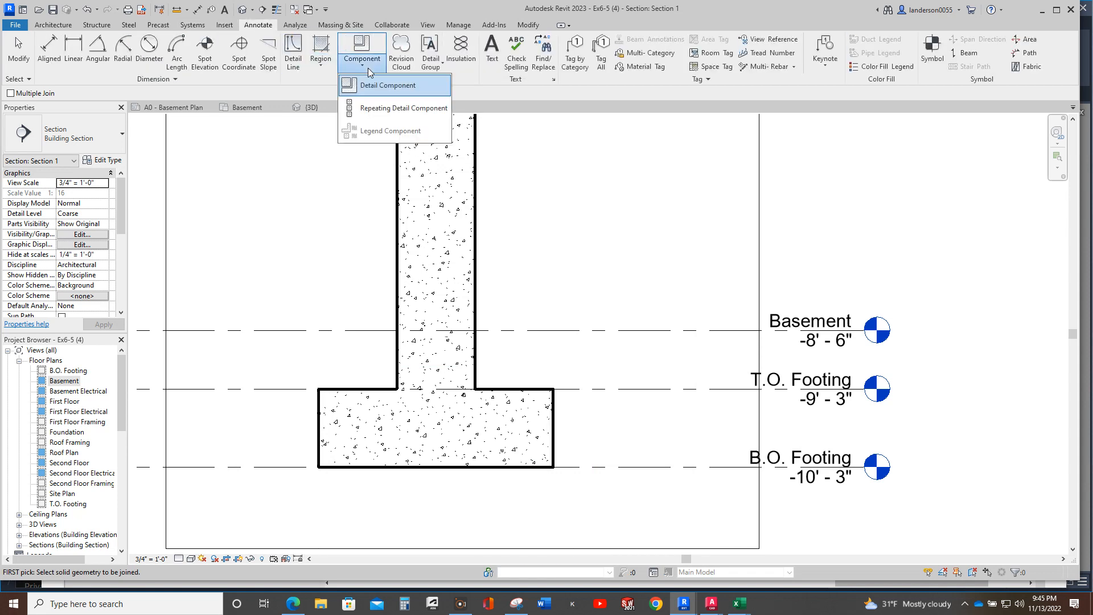
left_click(376, 87)
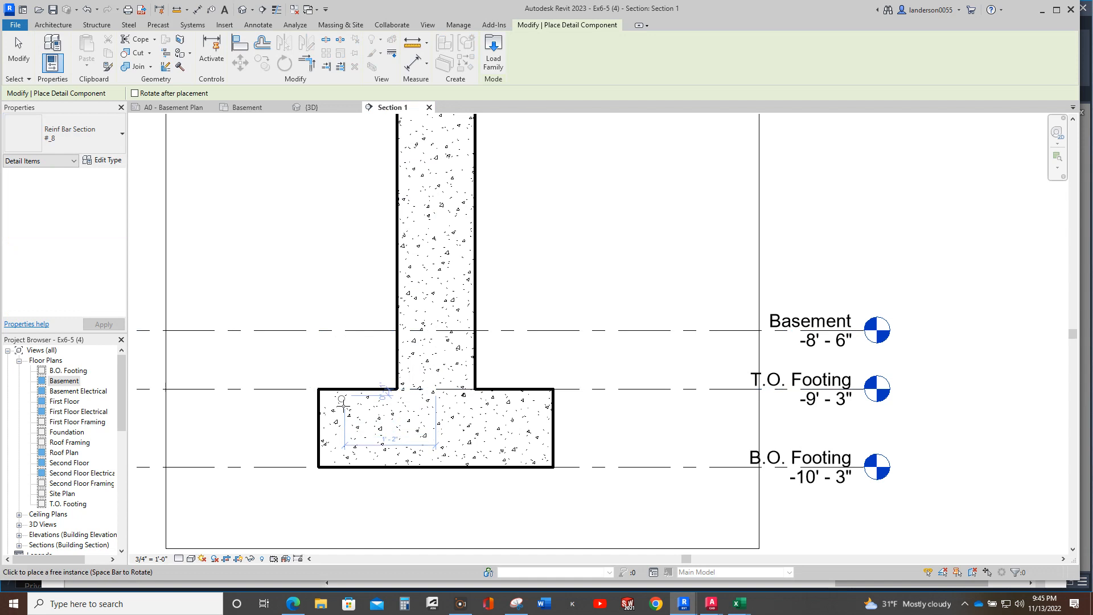
left_click(347, 444)
left_click(439, 444)
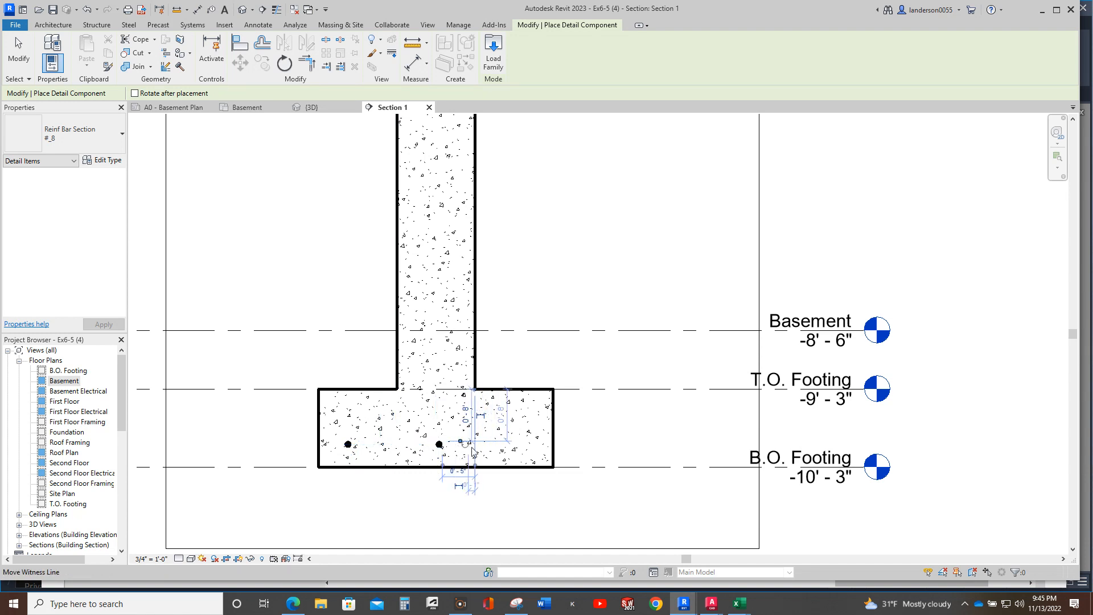
left_click(530, 444)
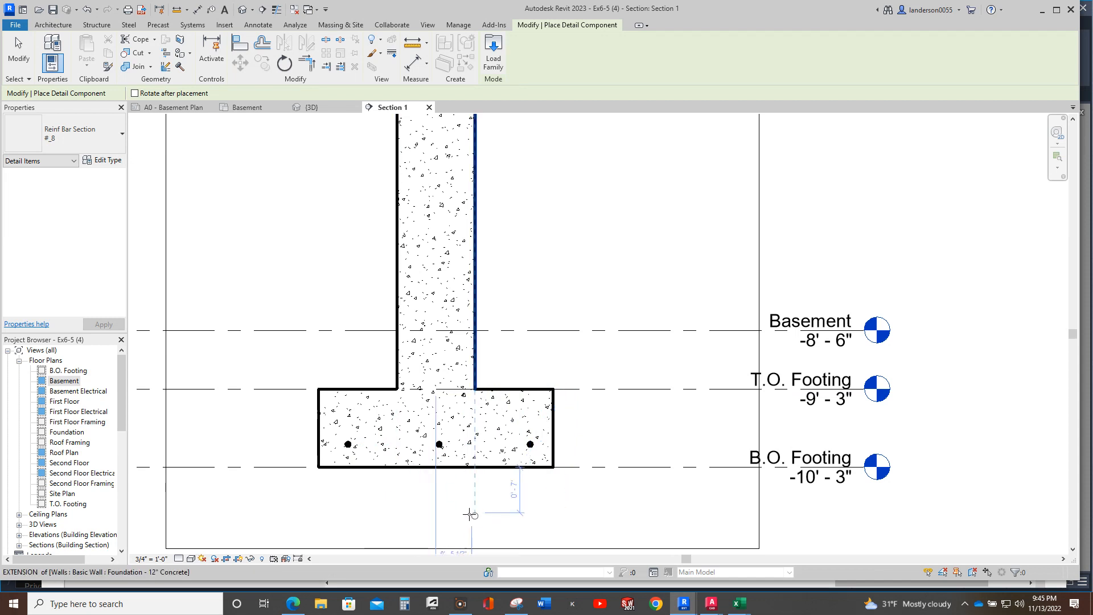
key("Escape")
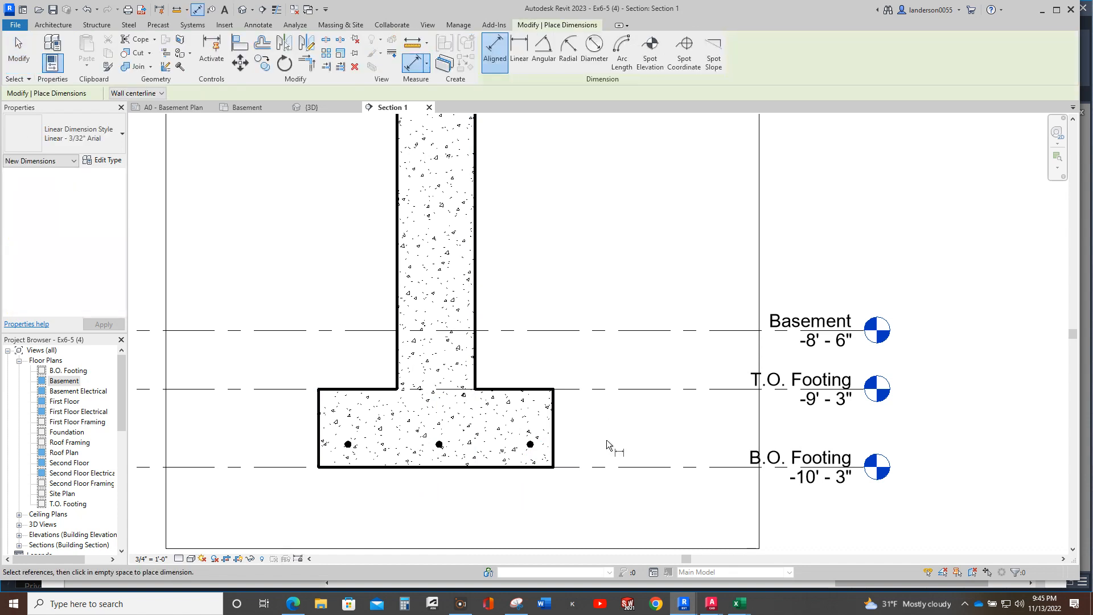
Step: Add an aligned dimension below the footing between its right edge and the right reinforcing bar
left_click(547, 449)
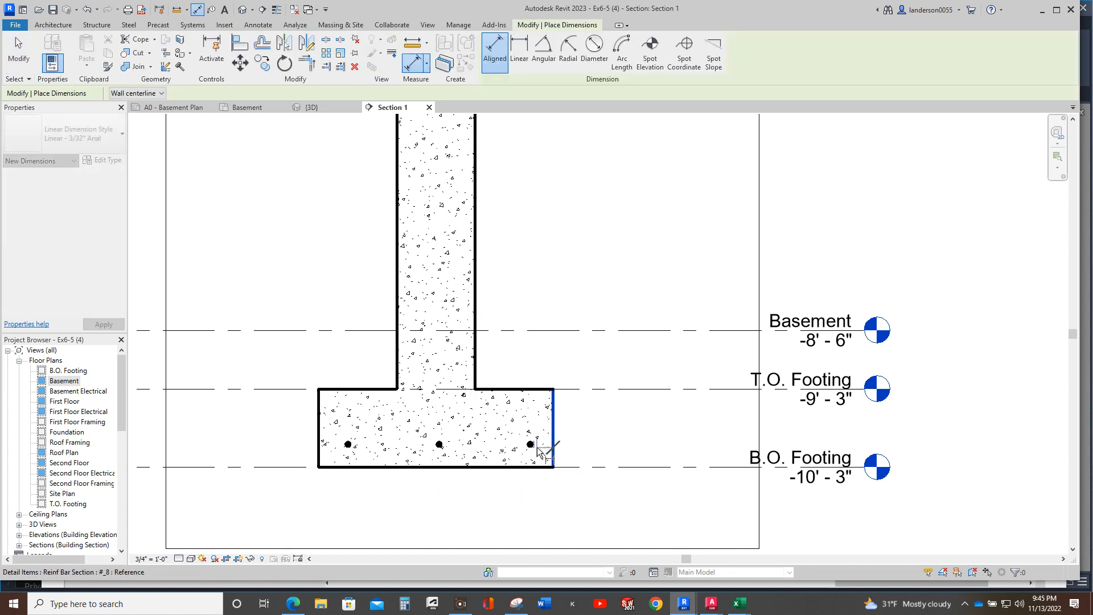
left_click(532, 444)
left_click(593, 514)
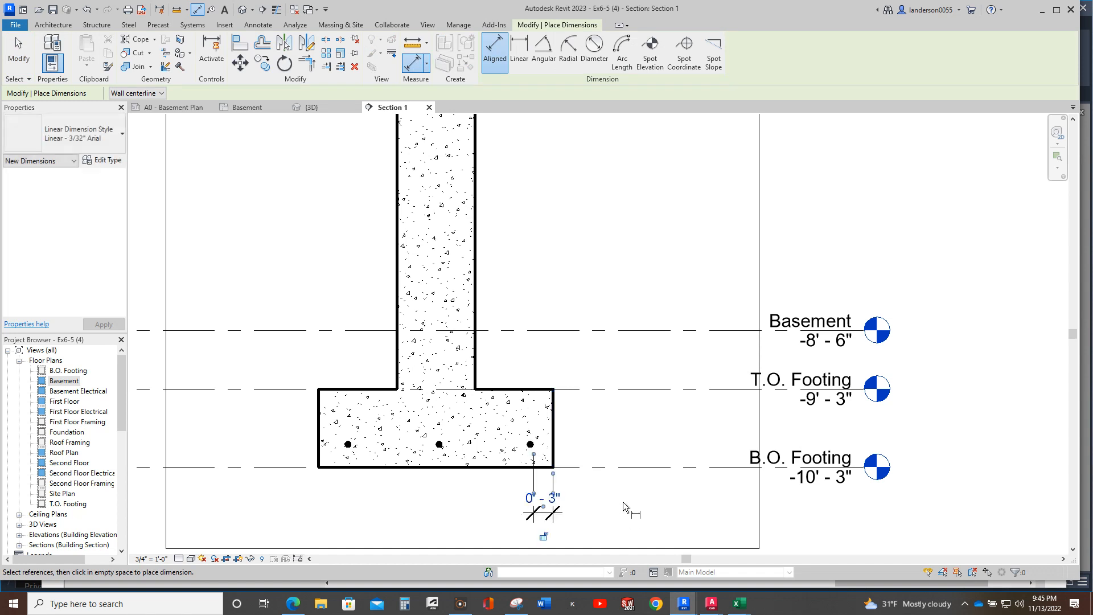
left_click(525, 467)
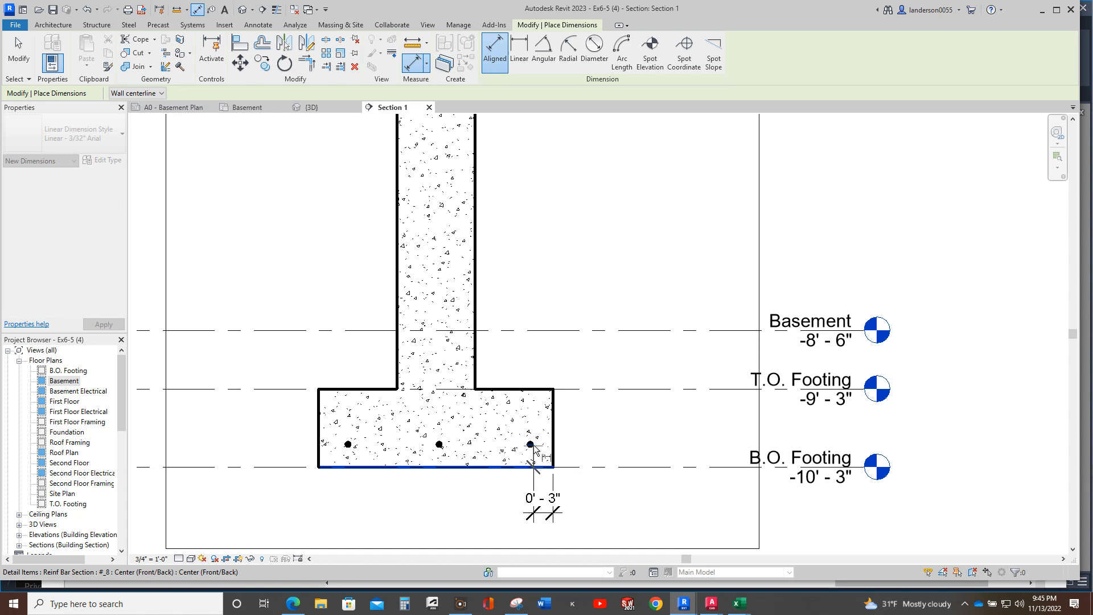
left_click(530, 445)
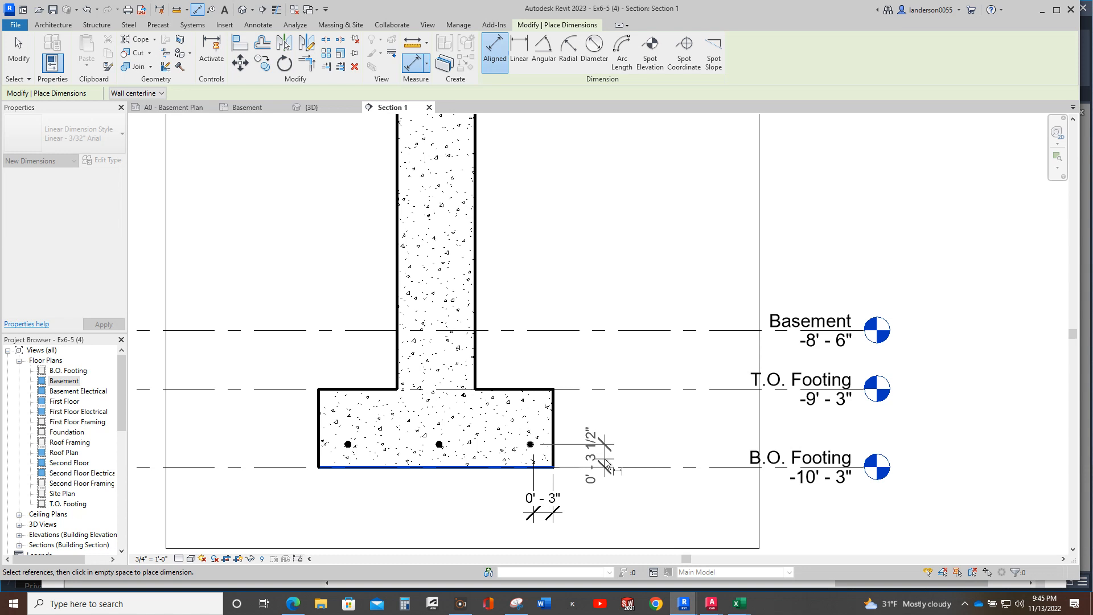
key("Escape")
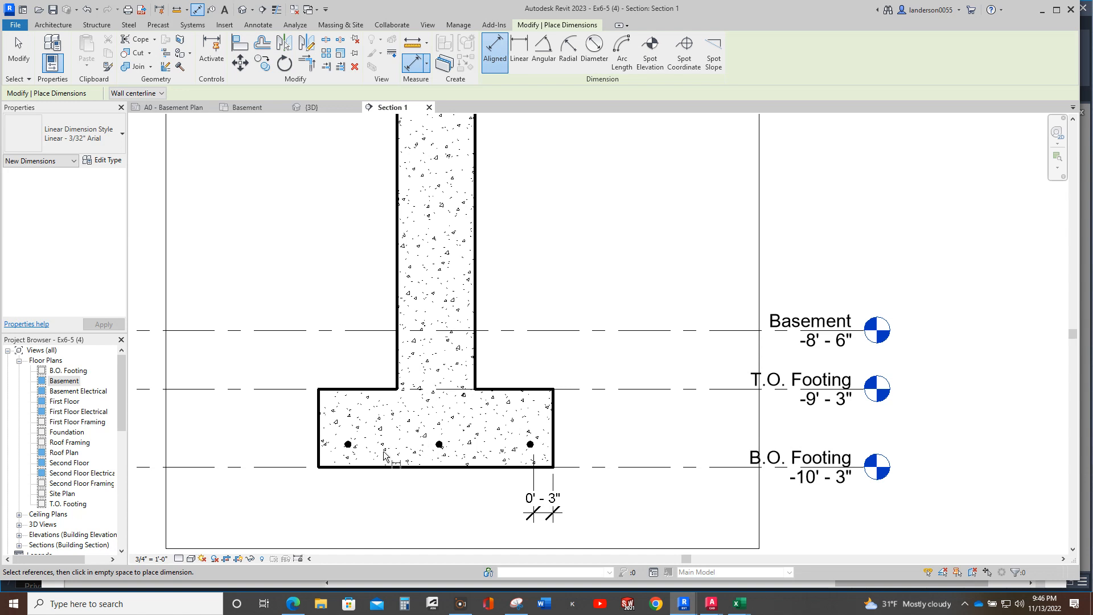
Step: Add an aligned dimension below the footing between its left edge and the left reinforcing bar
left_click(318, 450)
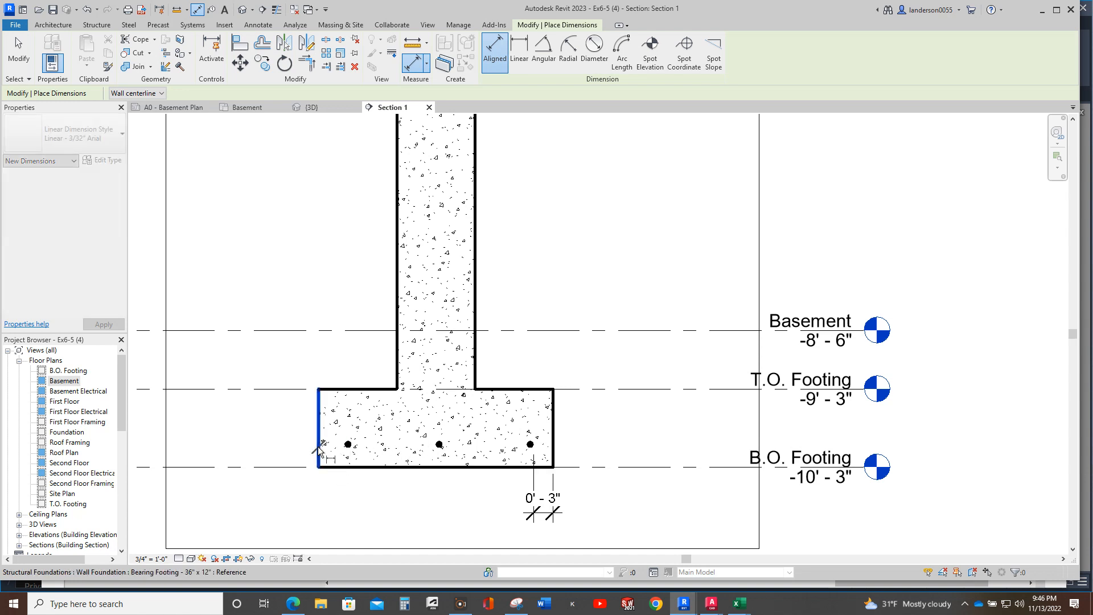
left_click(346, 448)
left_click(406, 519)
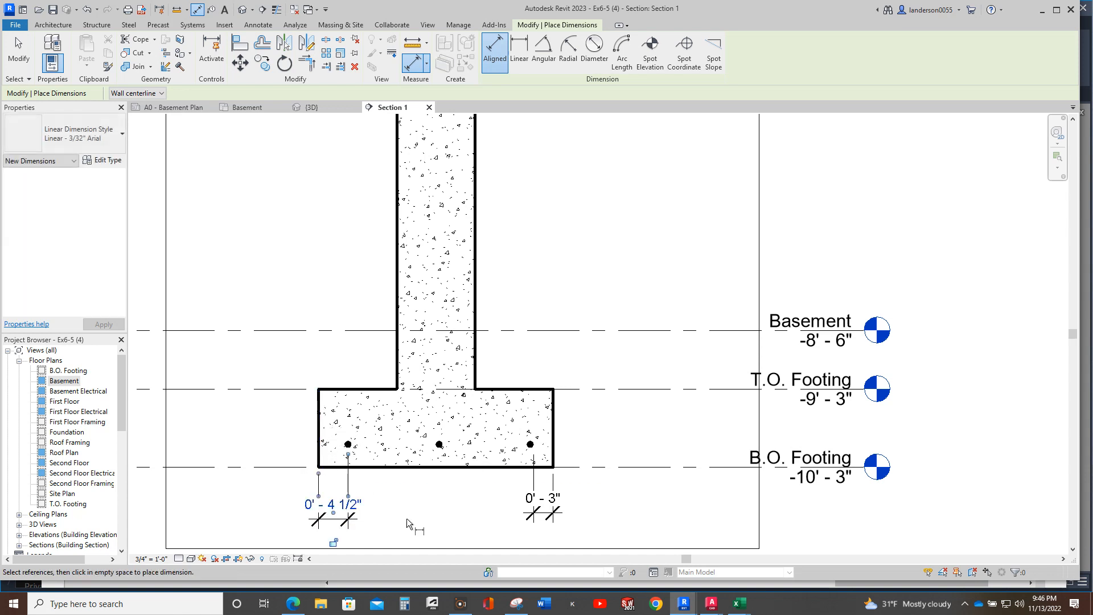
Step: Set the left bar's distance from the footing's left edge to 3 1/2", and delete that dimension
left_click(348, 444)
key("Escape")
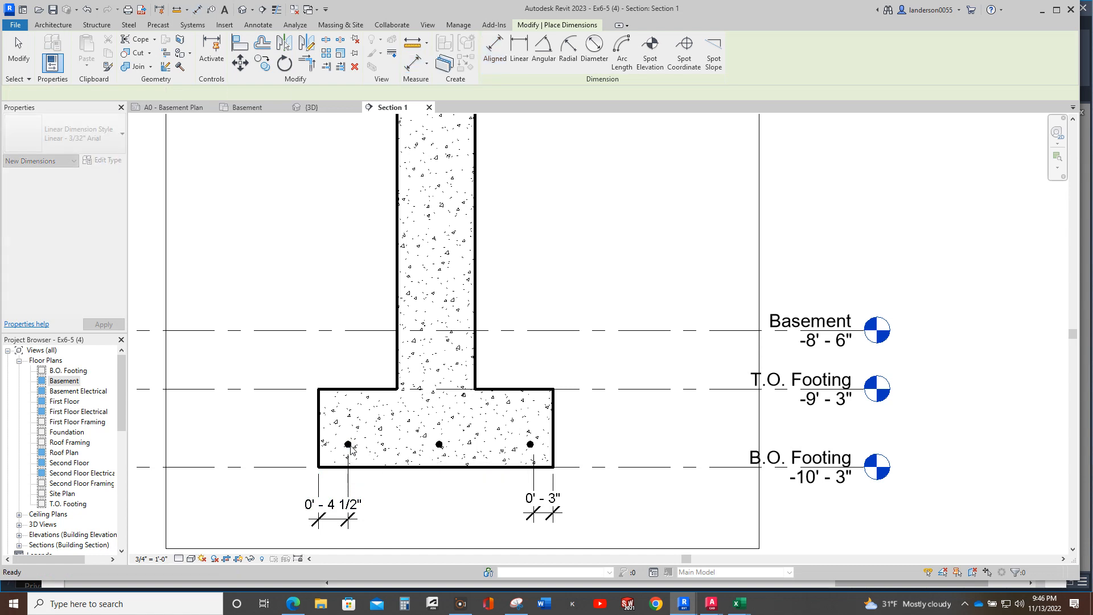
key("Escape")
left_click(348, 445)
left_click(341, 508)
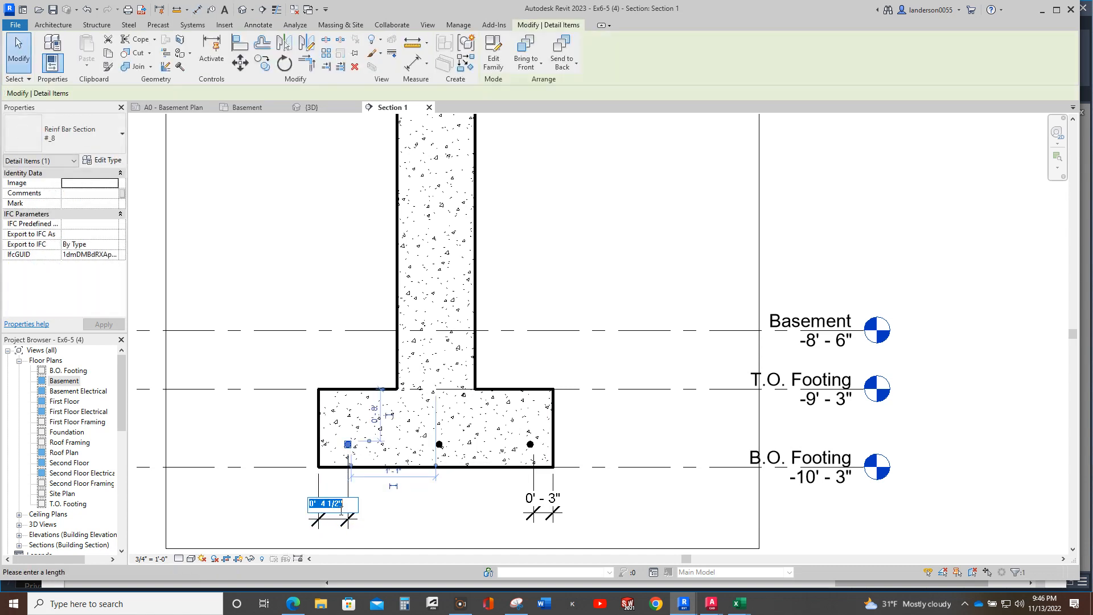
type("3.5")
key("Return")
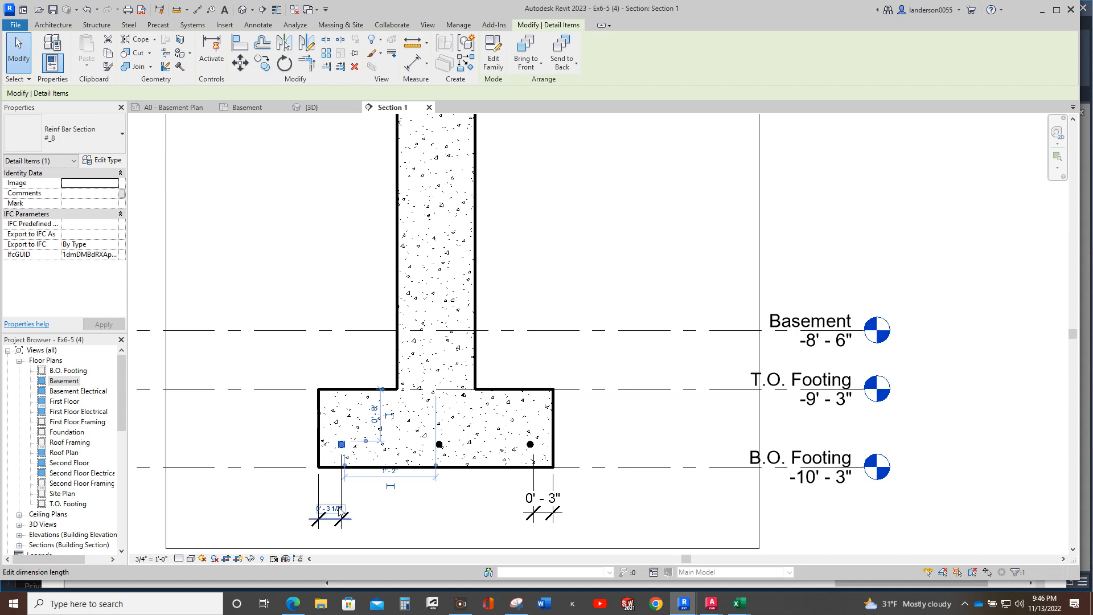
key("Escape")
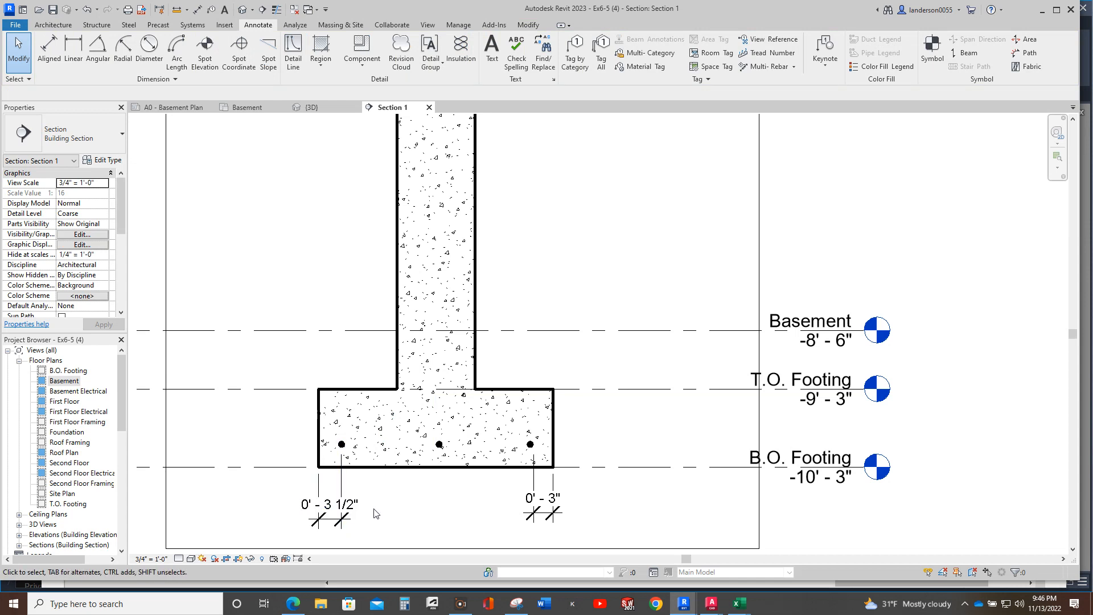
left_click(342, 508)
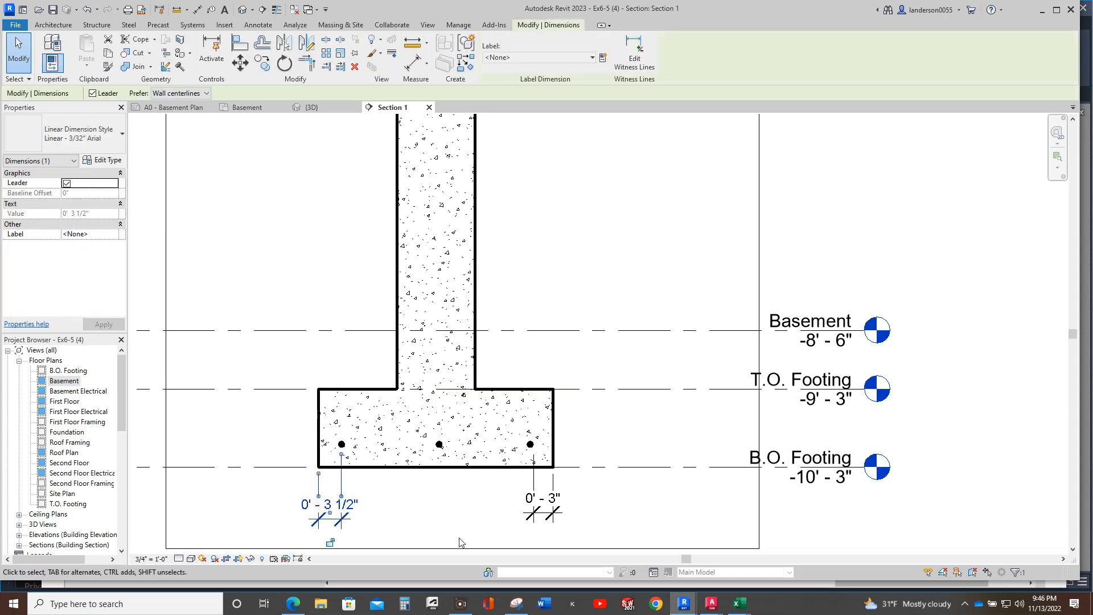
key("Delete")
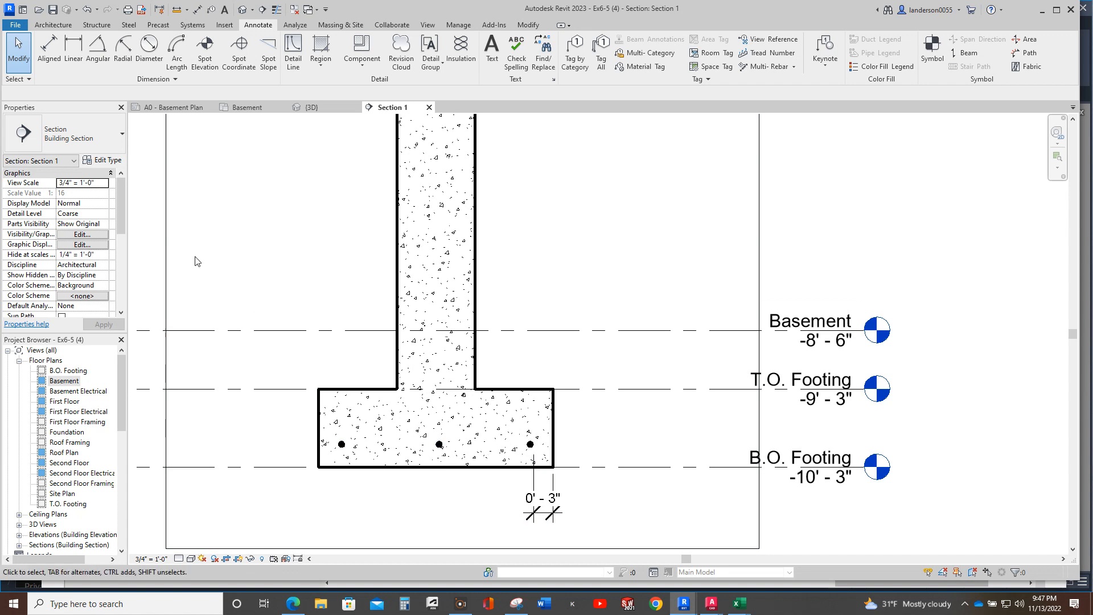
Step: Place a Reinf Bar Elevation #_8 detail component horizontally on top of the three section bars, starting at the left one
left_click(105, 137)
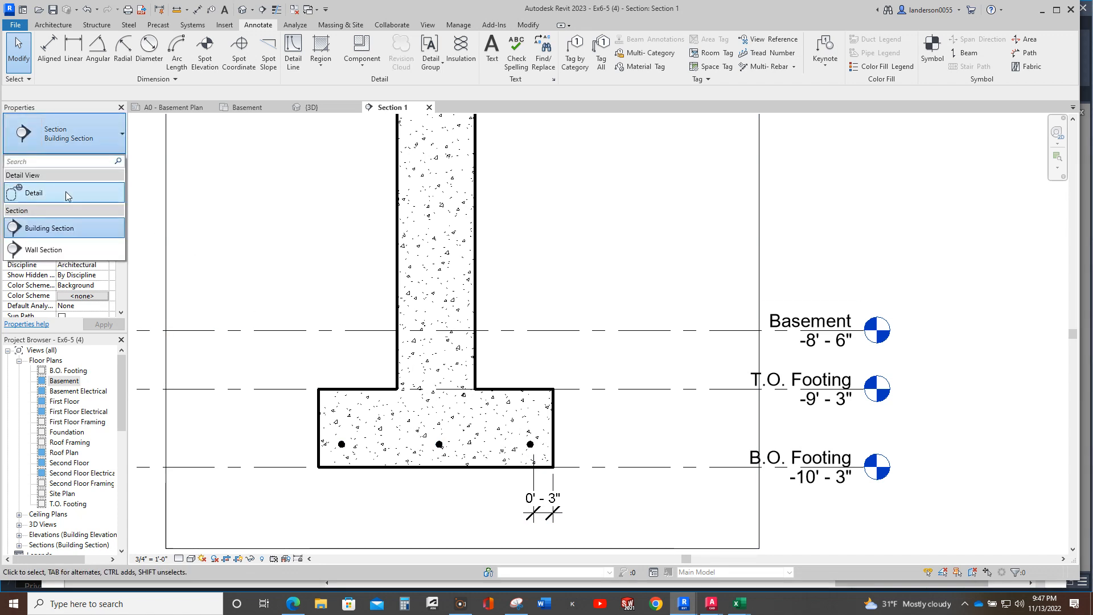
left_click(235, 183)
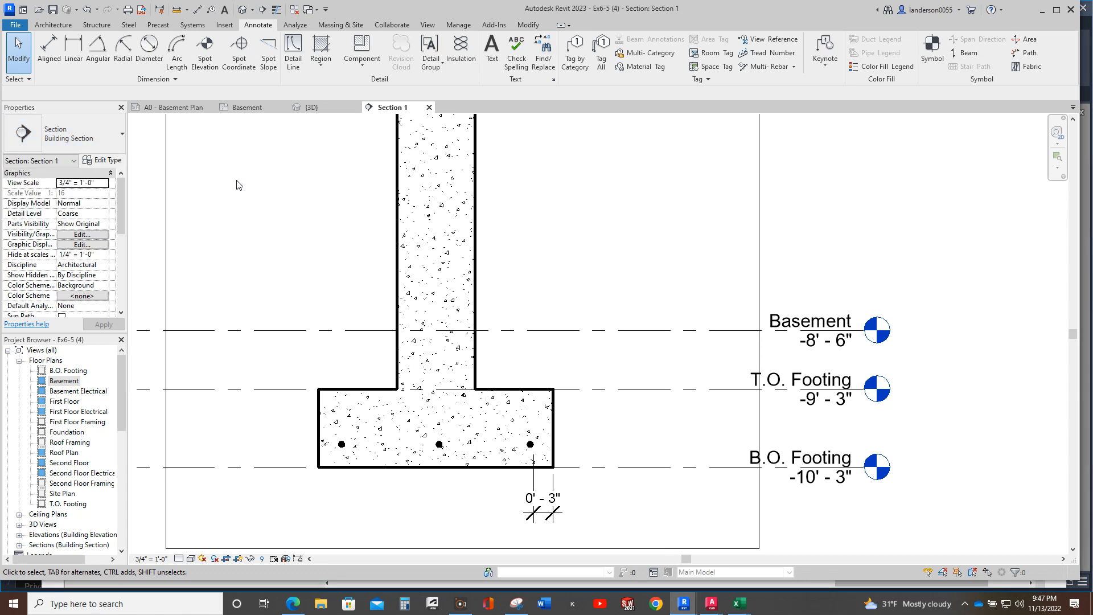
left_click(363, 67)
left_click(391, 87)
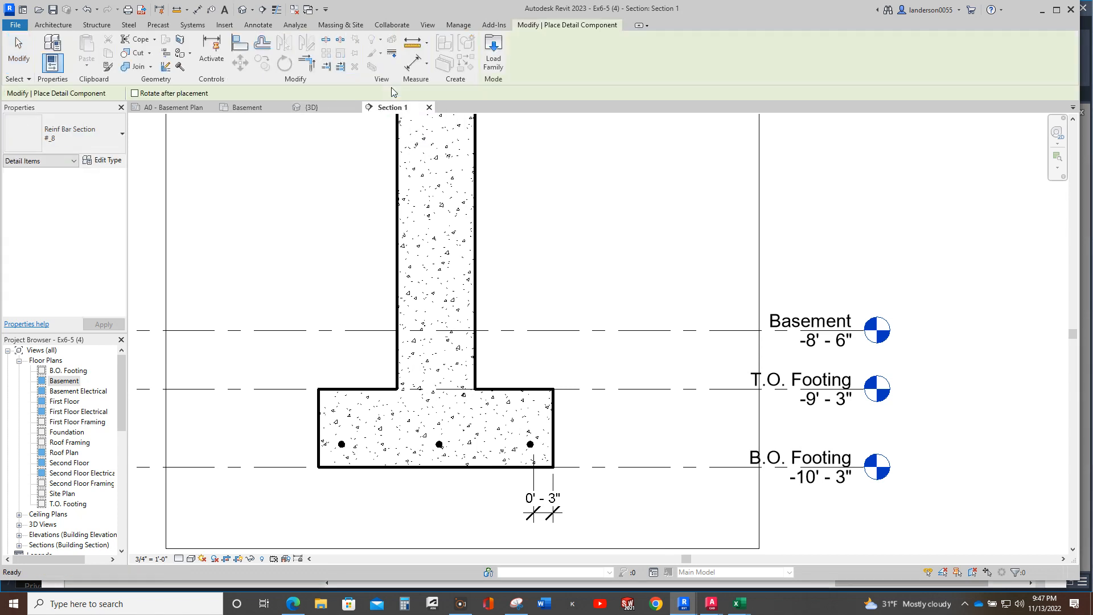
left_click(72, 136)
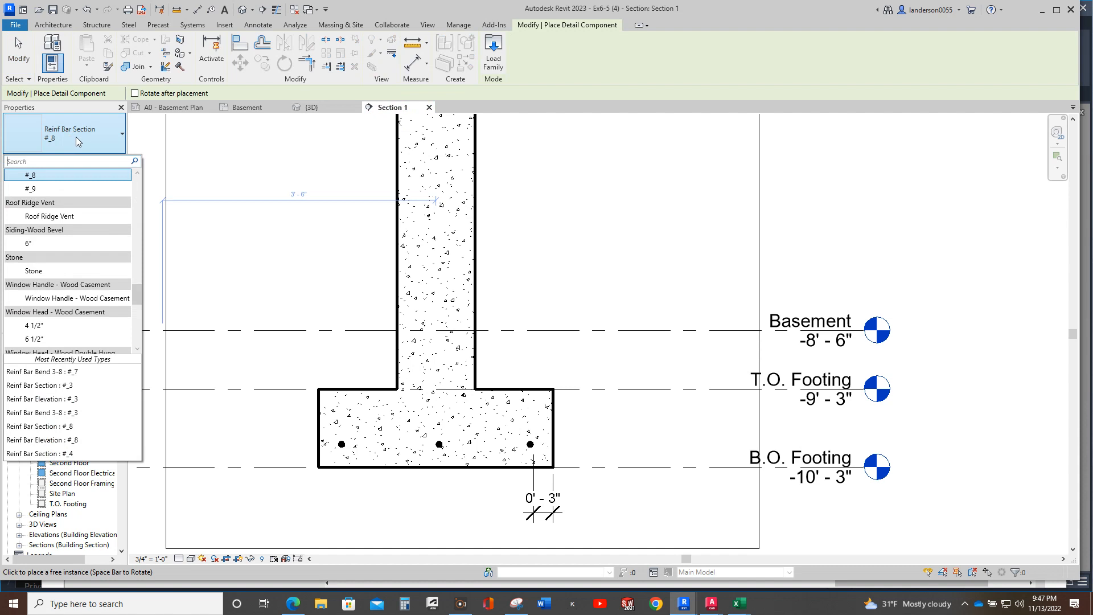
scroll(101, 247, "up", 7)
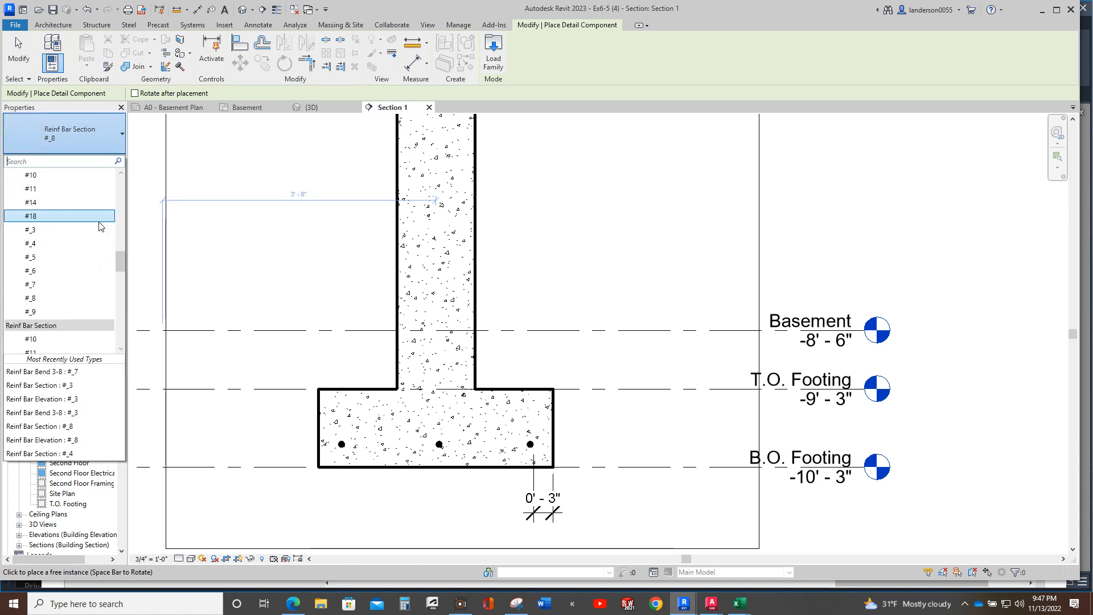
scroll(94, 233, "up", 1)
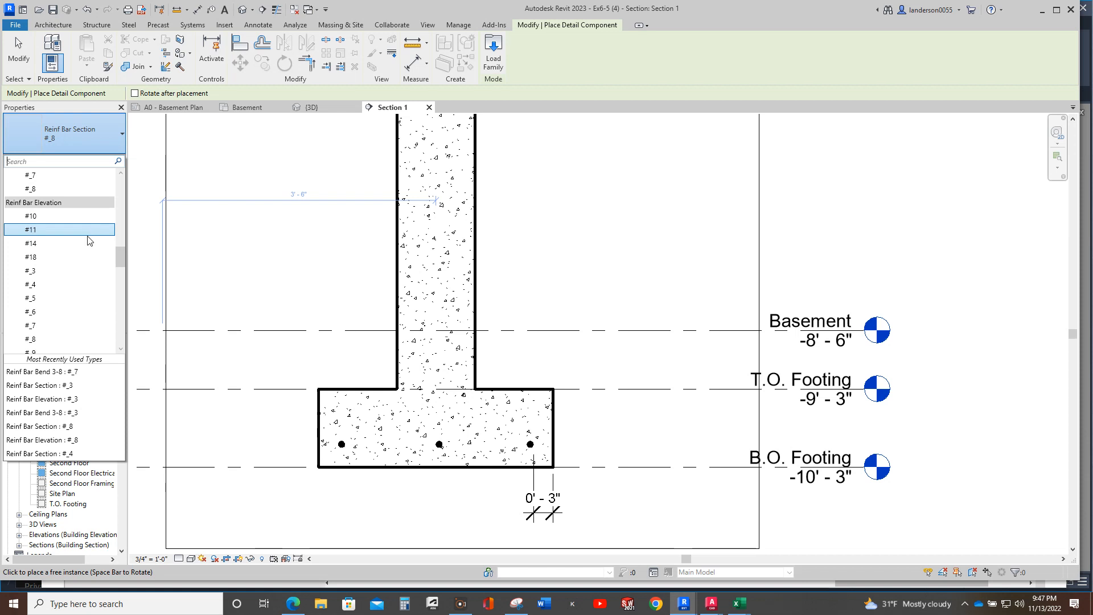
left_click(44, 339)
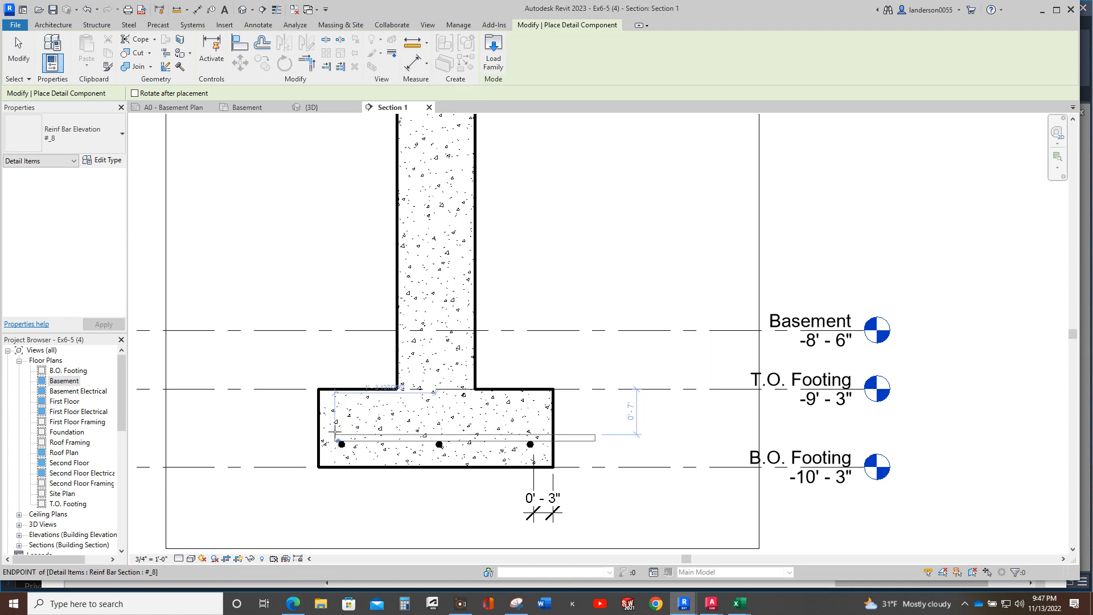
left_click(337, 436)
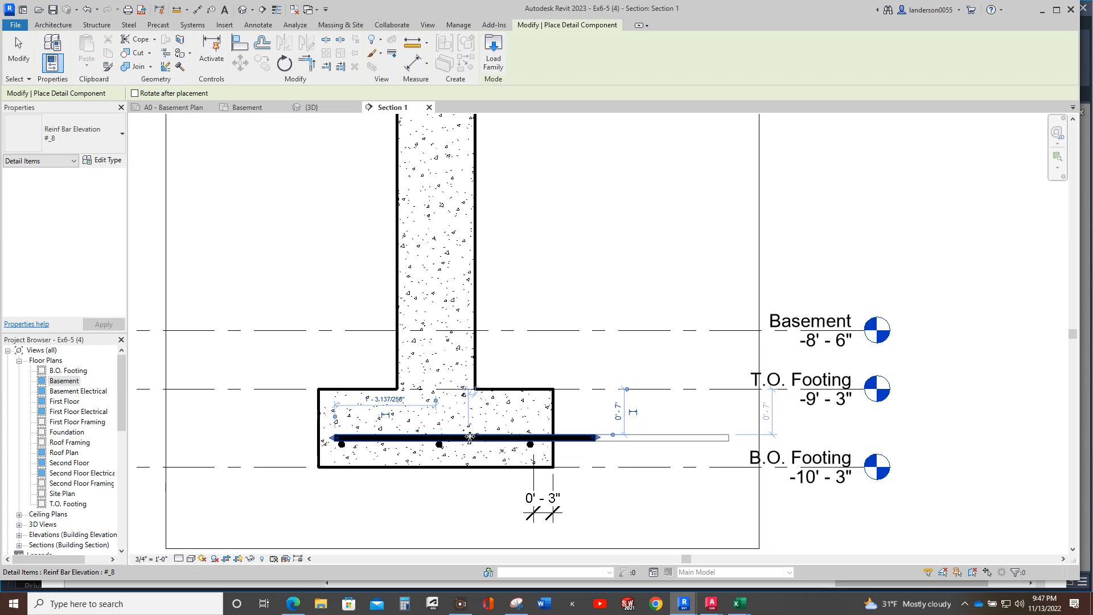
key("Escape")
key("Escape")
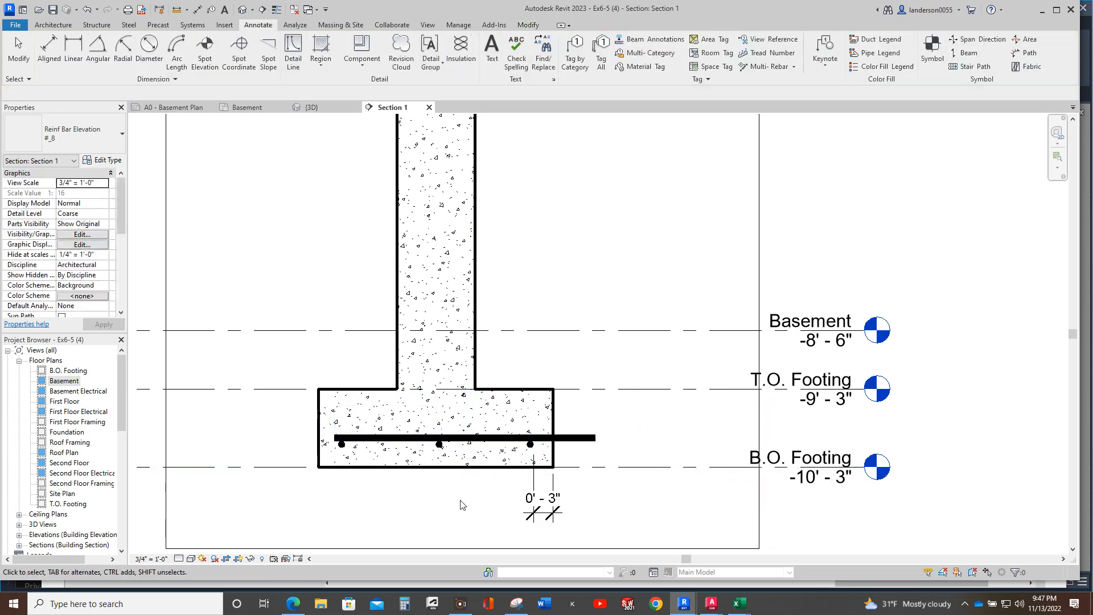
Step: Adjust both ends of the horizontal elevation bar to line up with the outer edges of the left and right section bars
scroll(473, 506, "up", 2)
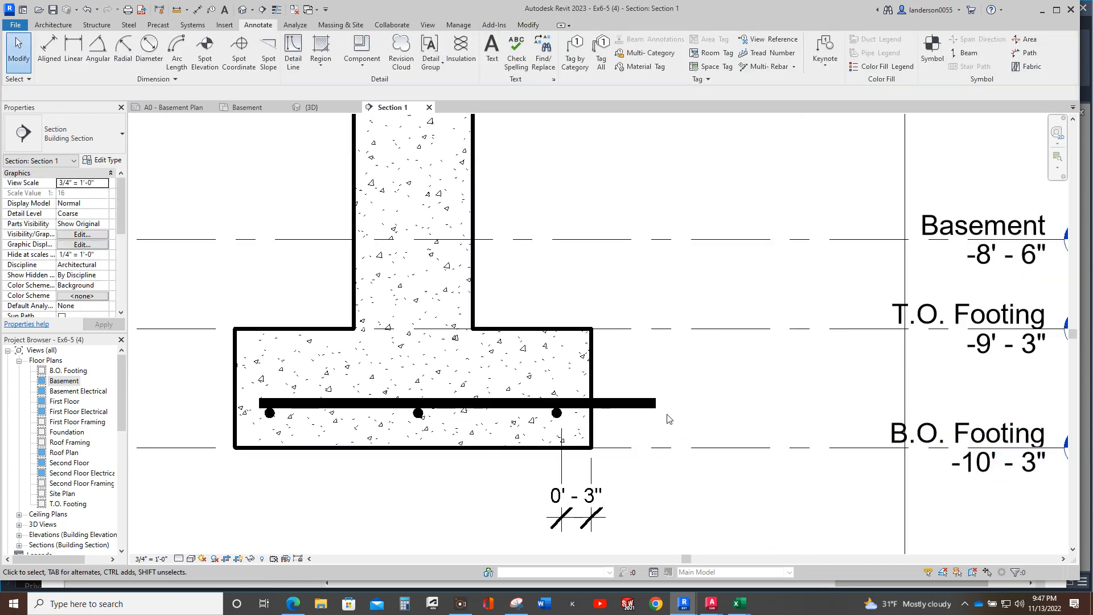
left_click(654, 404)
left_click_drag(654, 404, 561, 405)
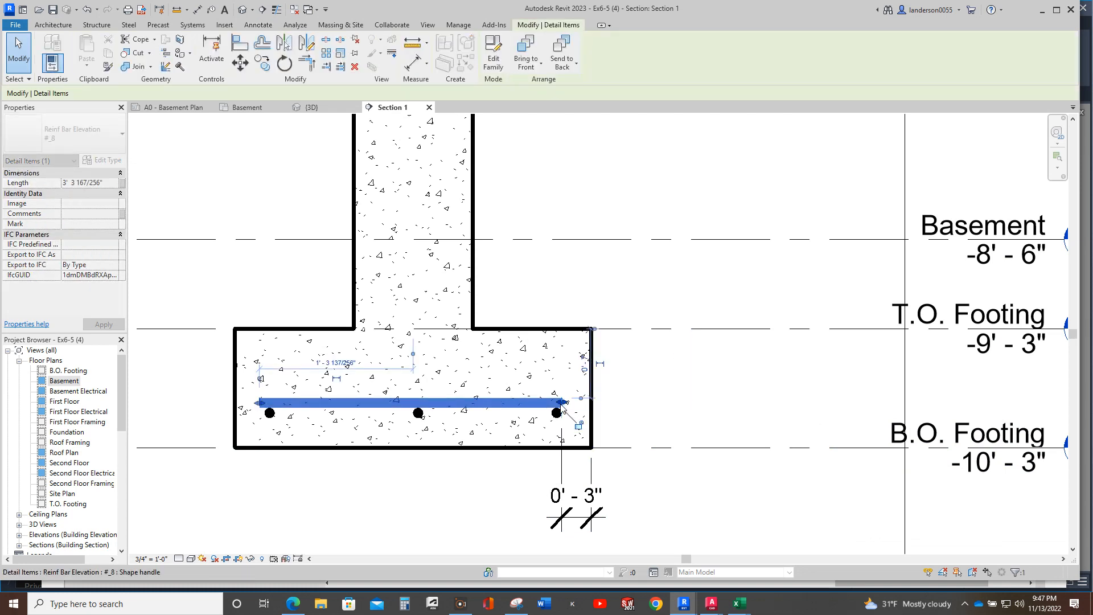
left_click_drag(262, 405, 264, 405)
left_click(340, 493)
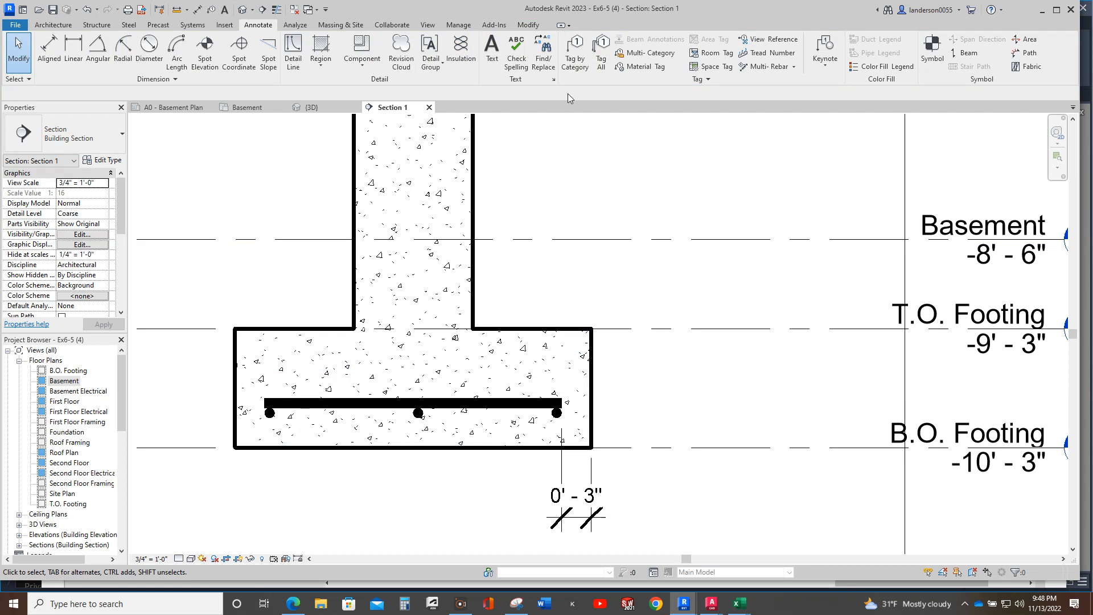
Step: Place a Reinf Bar Bend 3-8 #_8 detail component along the wall's centre, with its bend resting on the horizontal bar above the middle bar
left_click(364, 62)
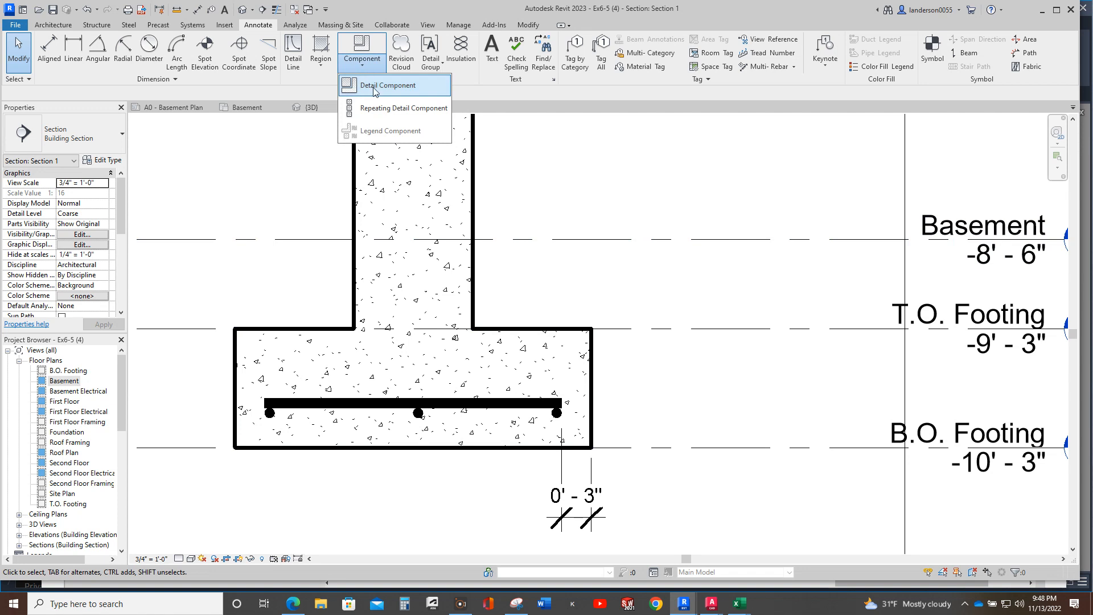
left_click(374, 87)
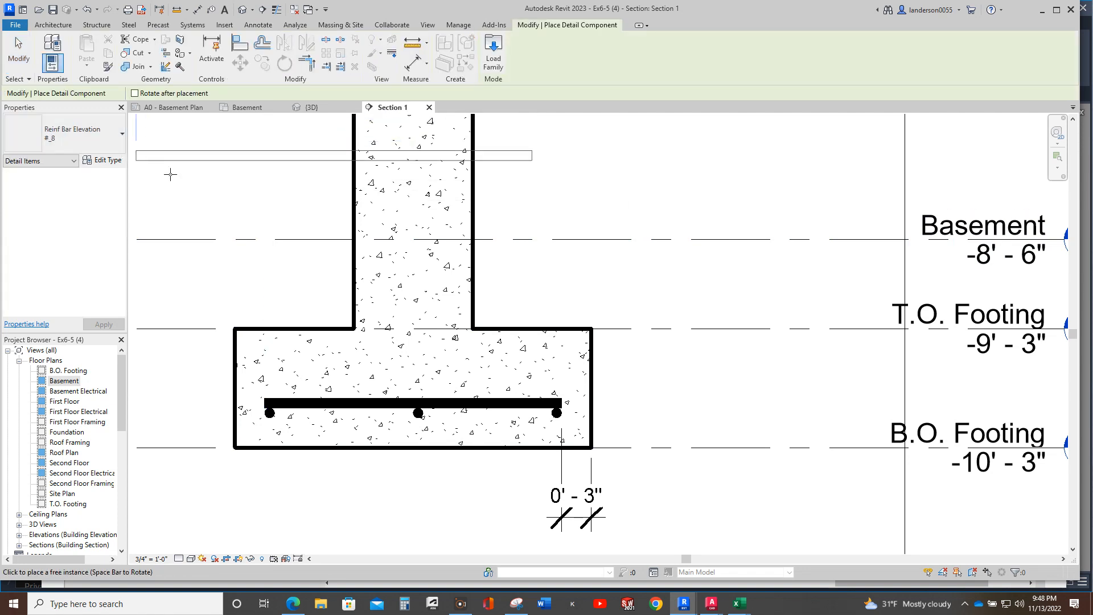
left_click(88, 137)
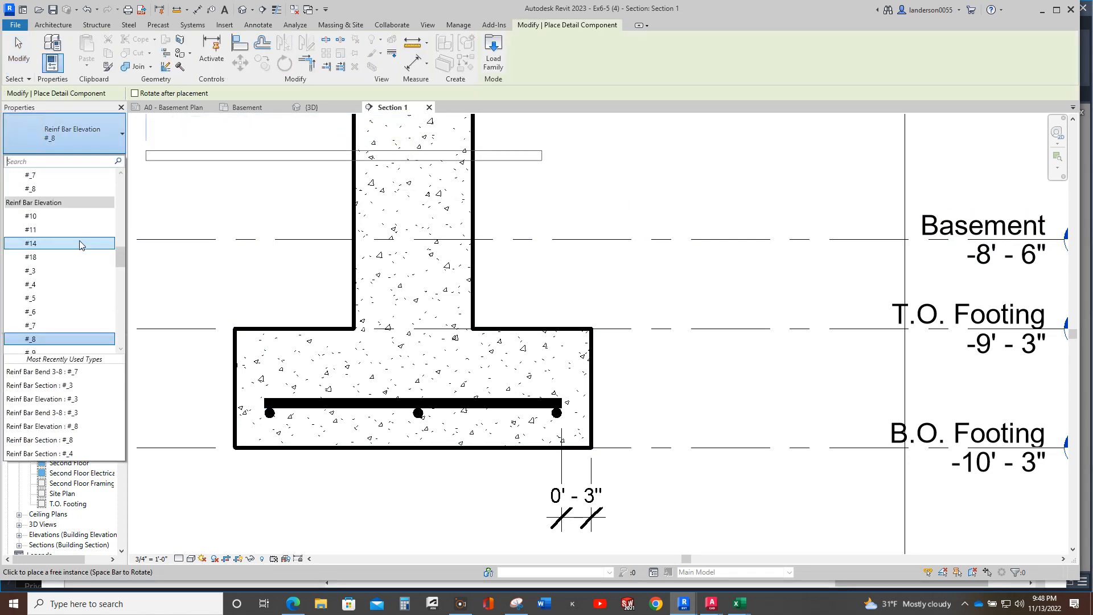
scroll(80, 245, "up", 2)
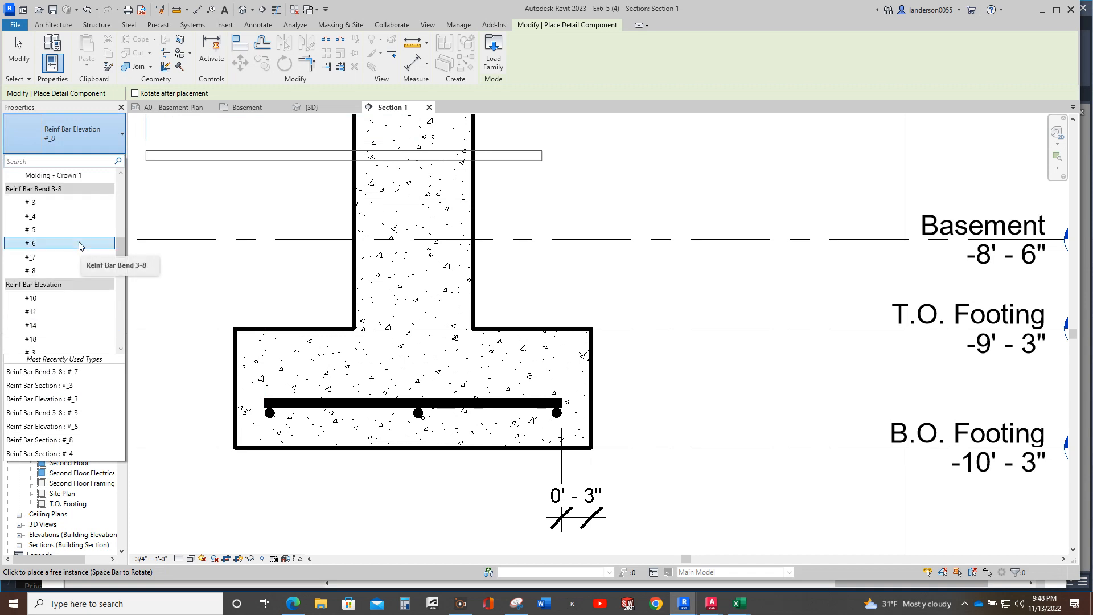
left_click(46, 272)
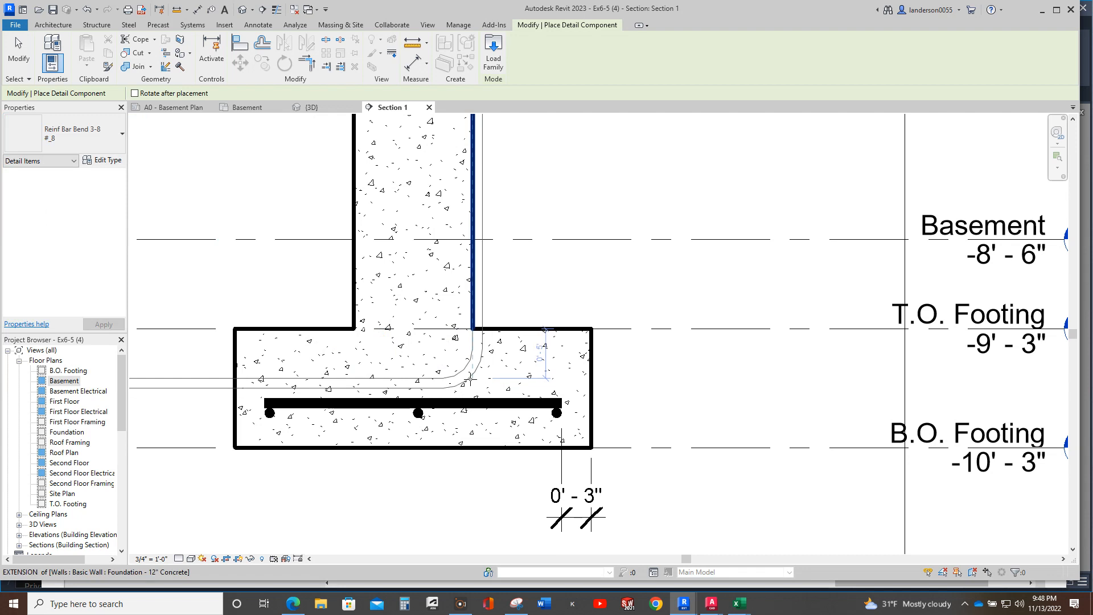
left_click(412, 399)
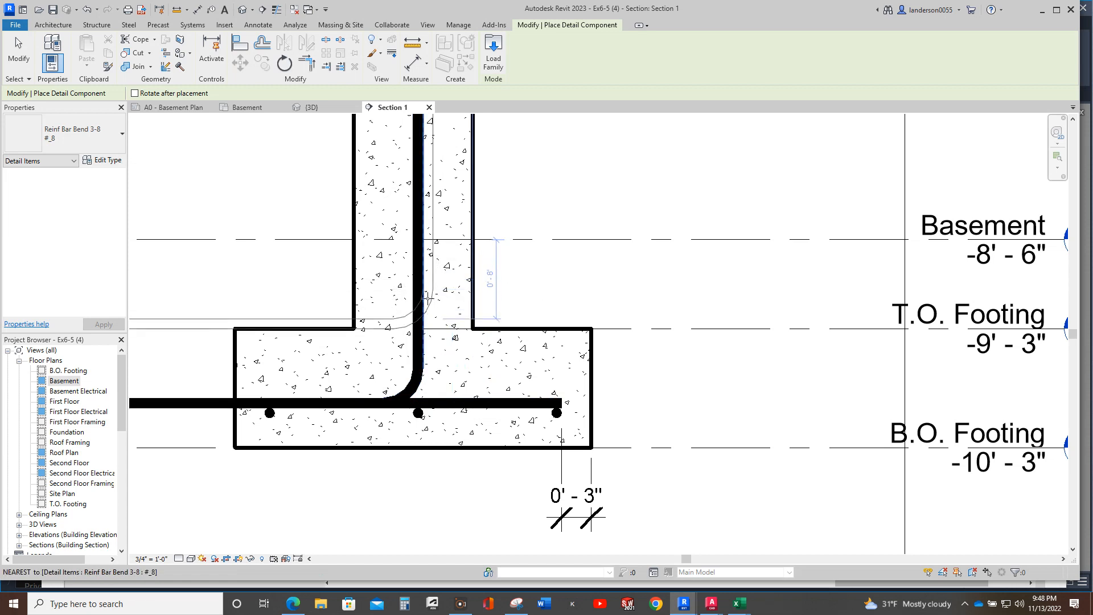
key("Escape")
Step: Set the bent bar's L1 length to 6' 0"
scroll(402, 340, "down", 3)
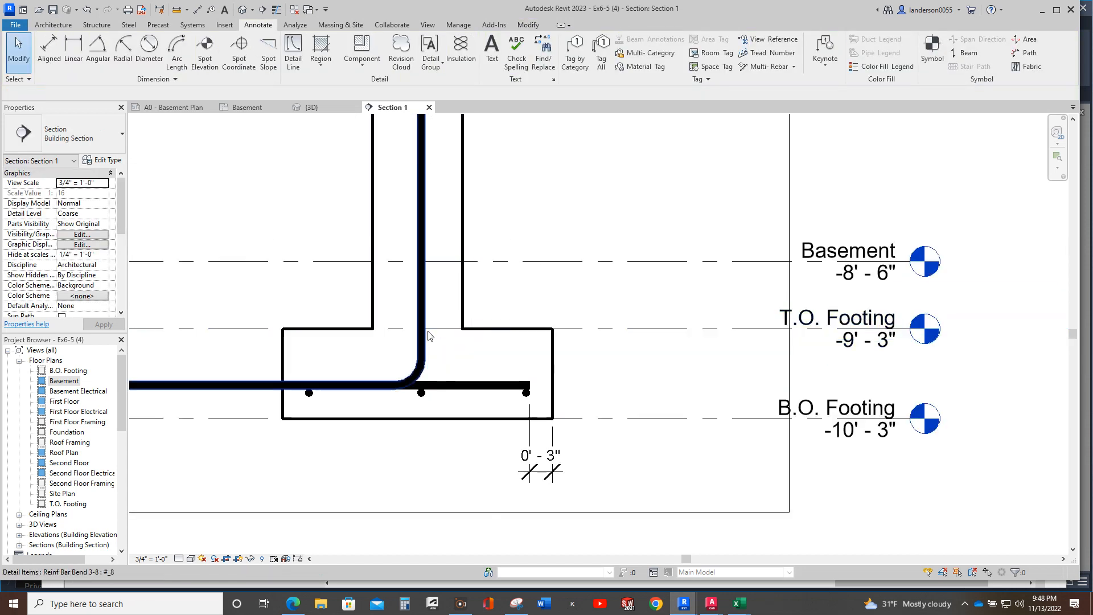
left_click(422, 291)
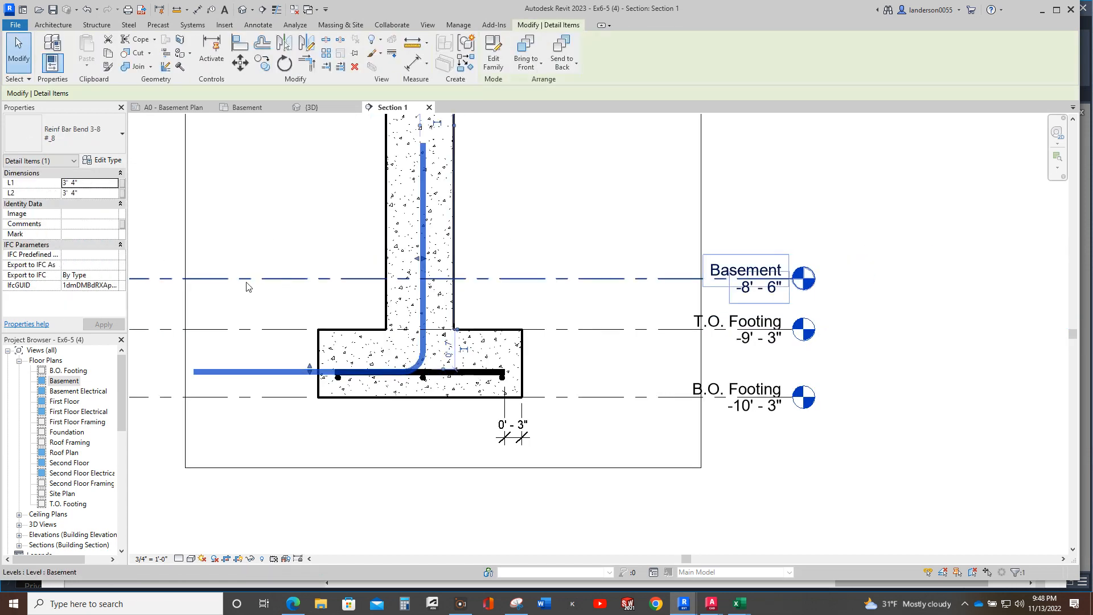
left_click(89, 183)
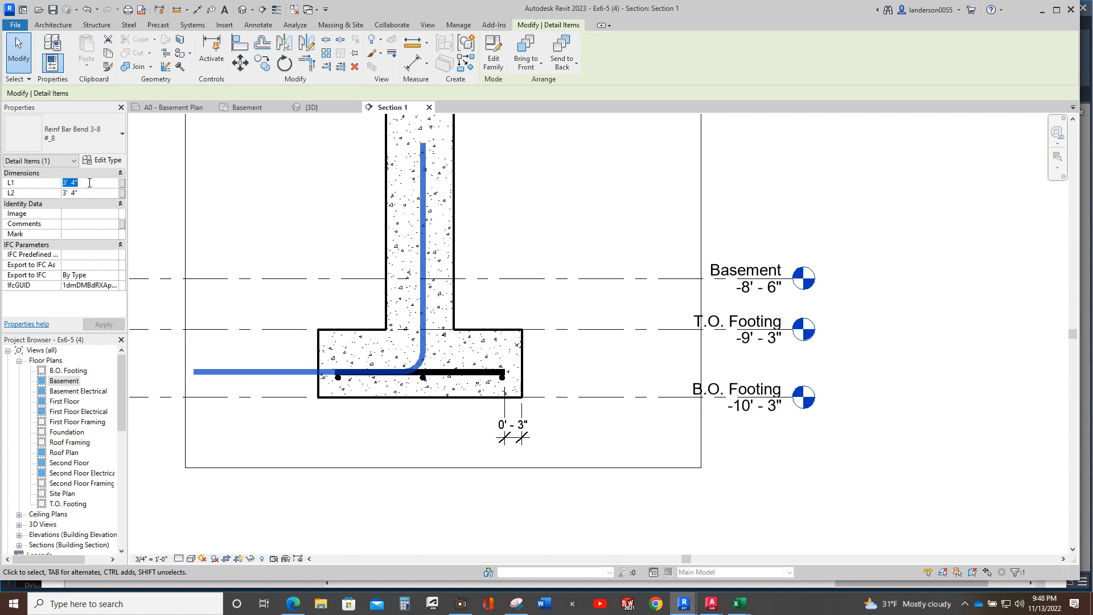
type("6")
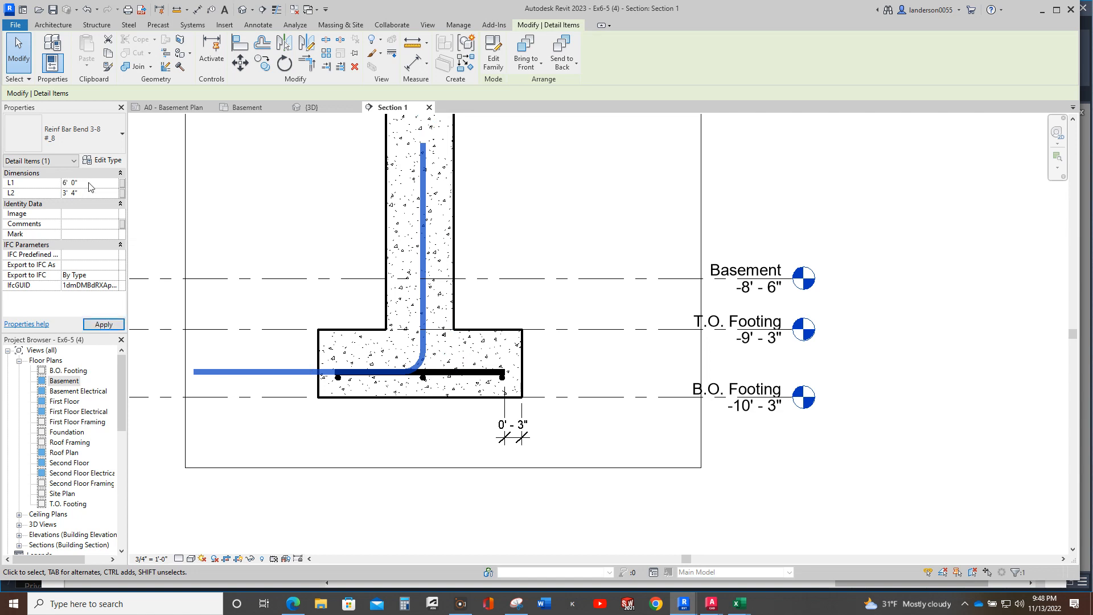
mouse_move(219, 214)
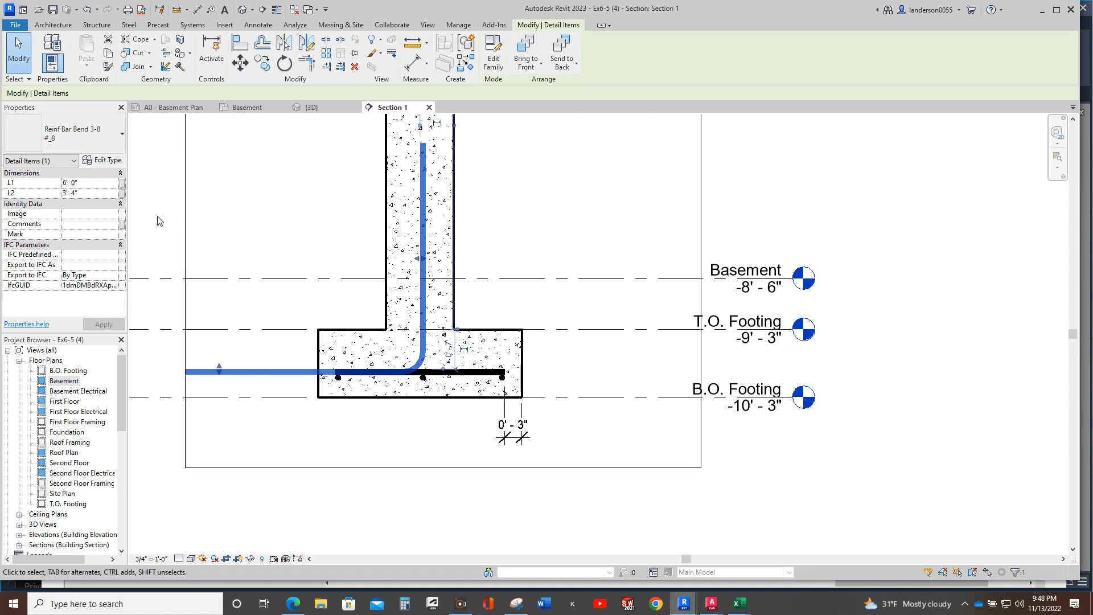
left_click(268, 236)
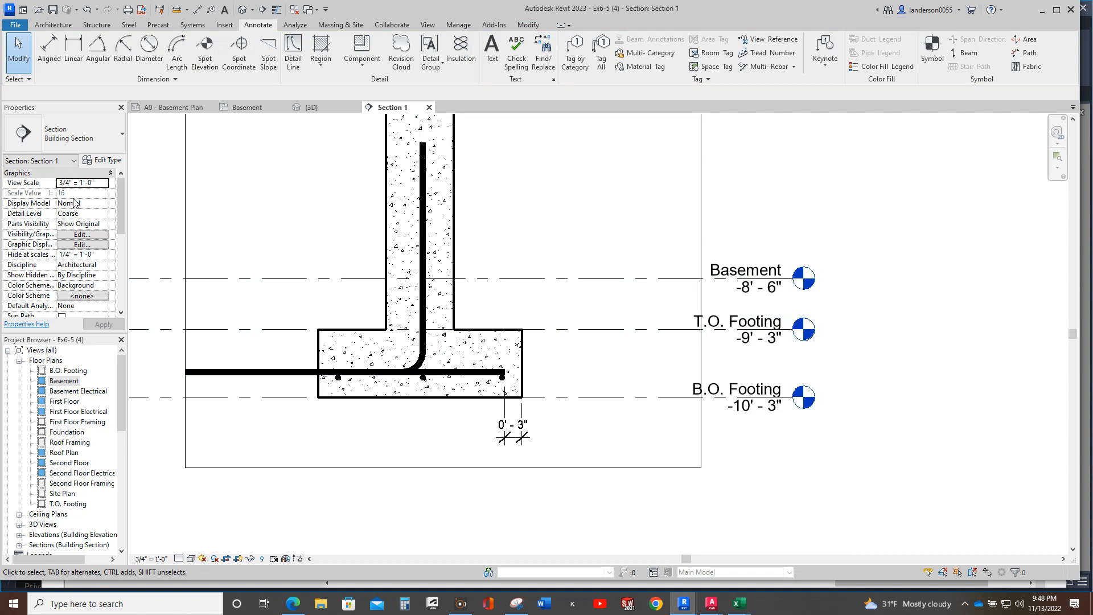
Step: Set the bent bar's L1 length to 1' 0" and its L2 length to 6' 0"
left_click(279, 371)
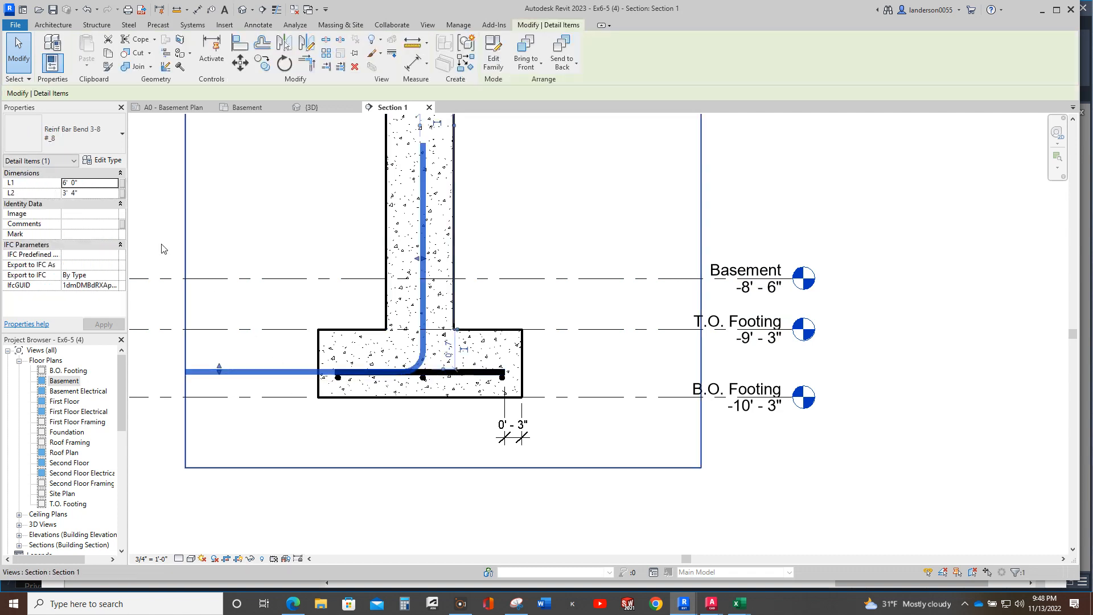
left_click(82, 182)
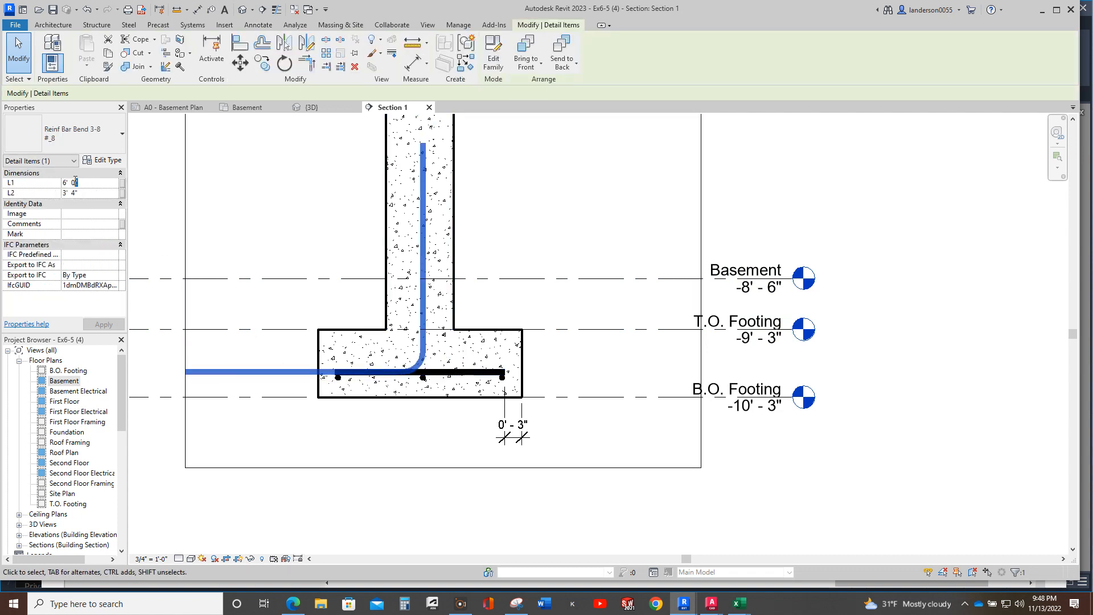
type("1")
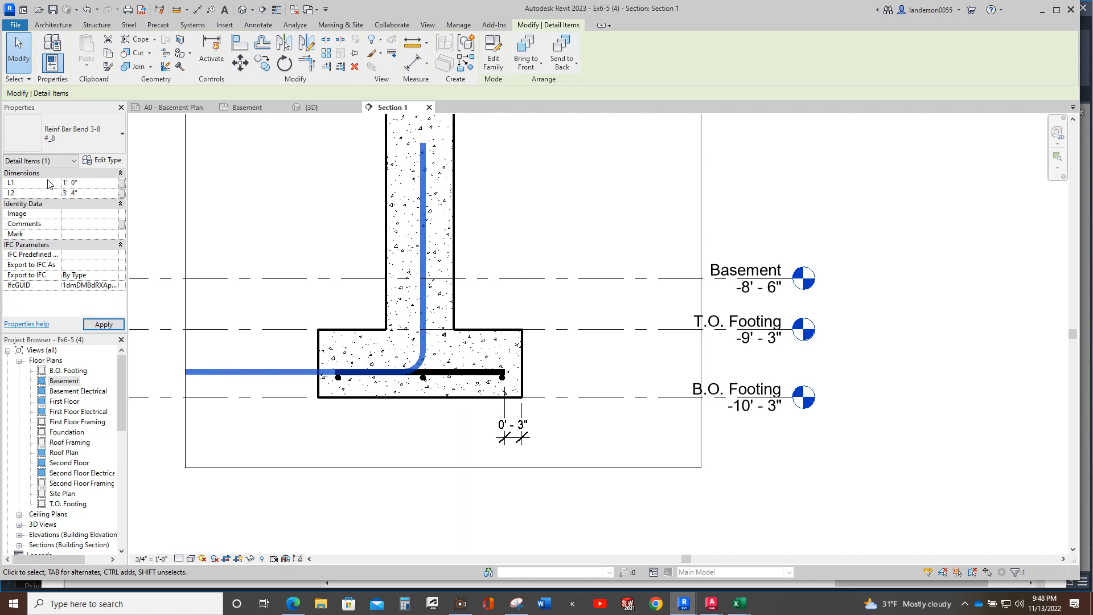
left_click(80, 192)
type("6")
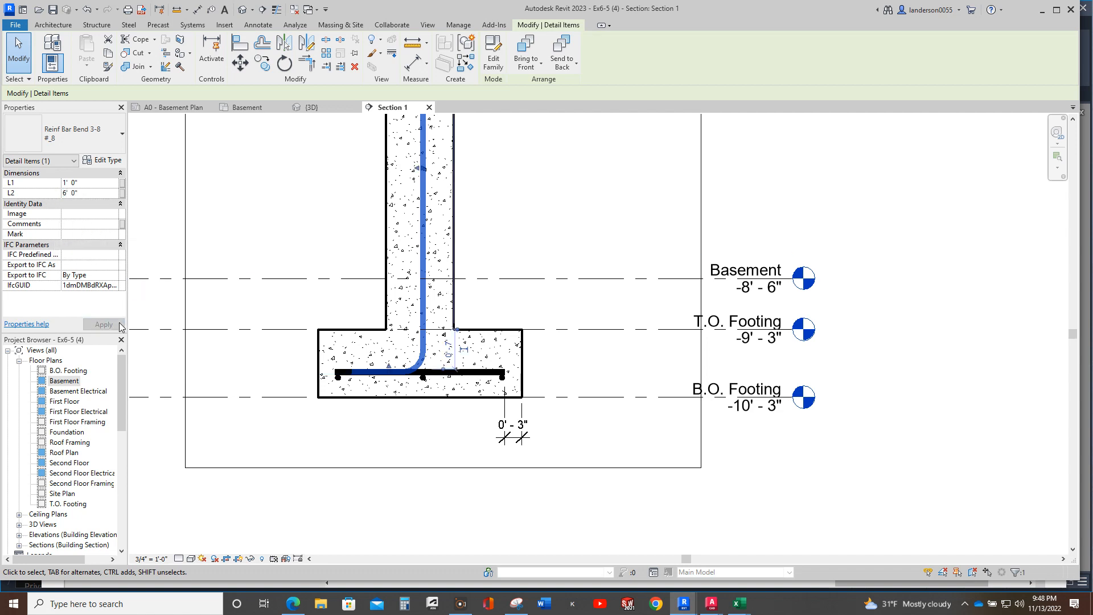
scroll(294, 262, "down", 1)
middle_click_drag(283, 249, 303, 391)
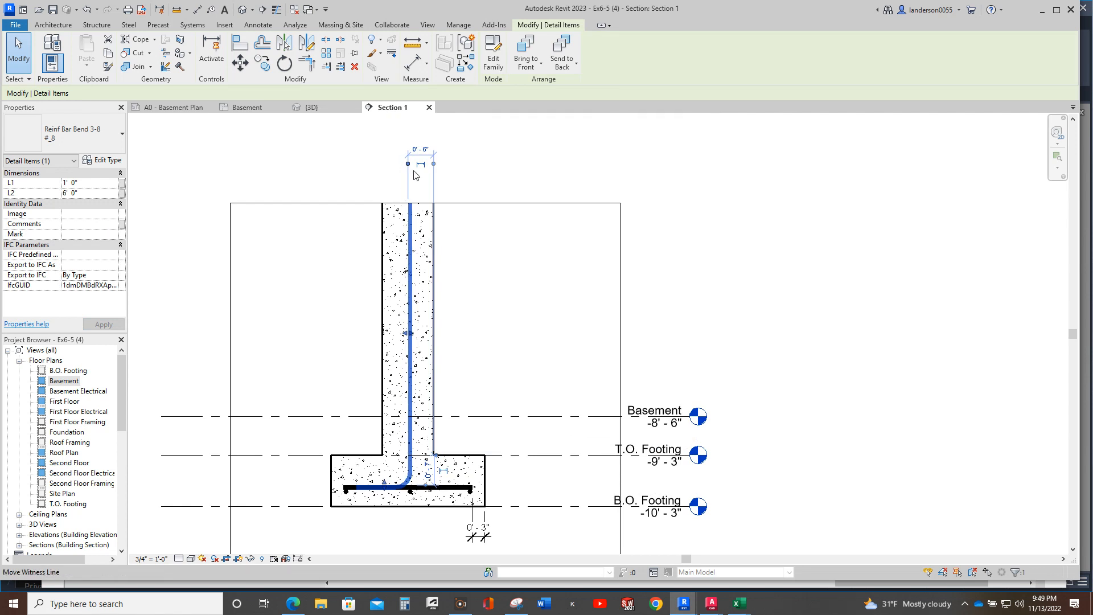
mouse_move(476, 317)
middle_mouse_down()
mouse_move(463, 319)
mouse_move(404, 207)
mouse_move(400, 224)
mouse_move(427, 251)
middle_mouse_up()
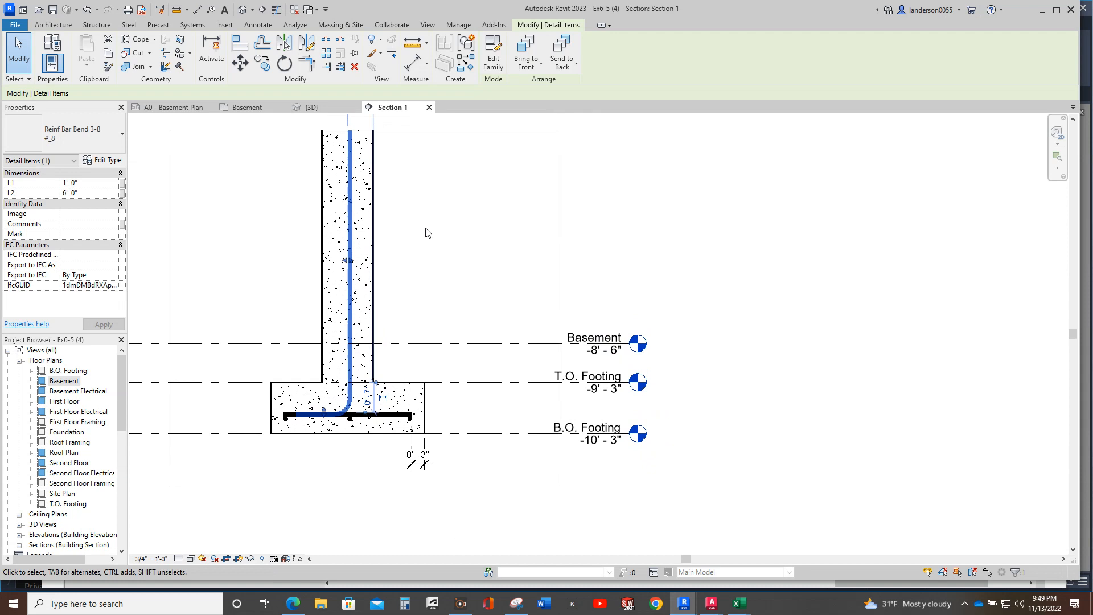
left_click(430, 259)
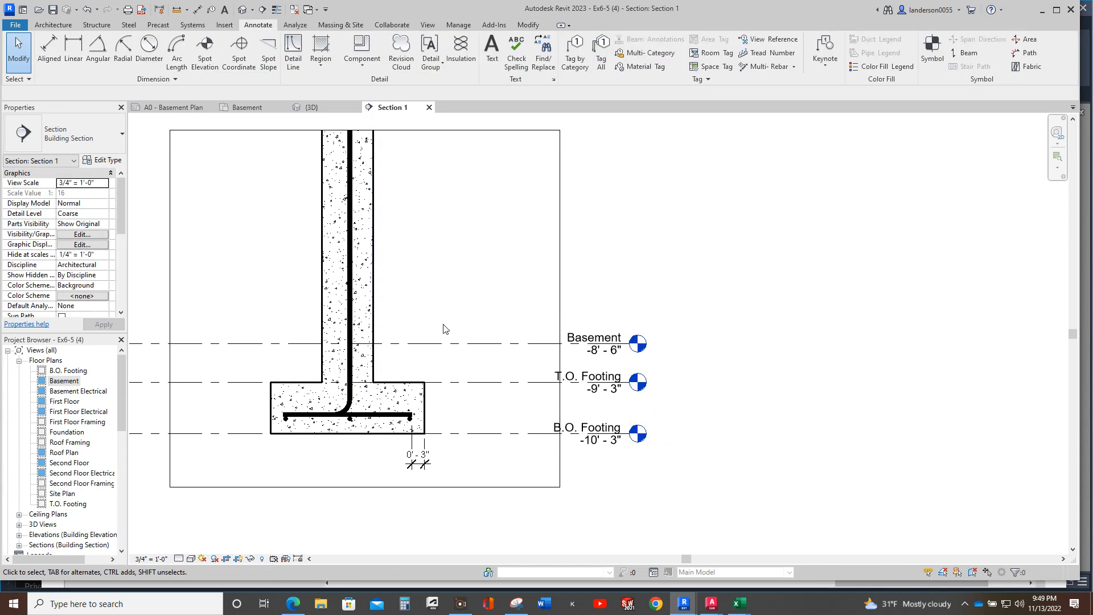
Step: Copy the footing's middle section bar about 1' - 1 1/4" up into the wall, against the left side of the vertical bar
left_click(350, 419)
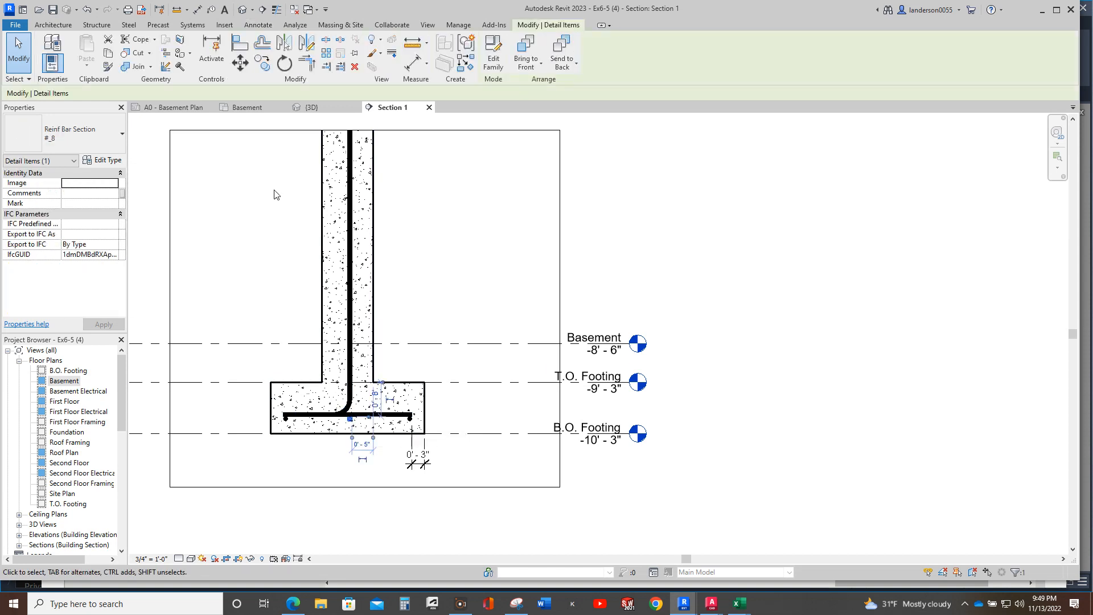
left_click(262, 62)
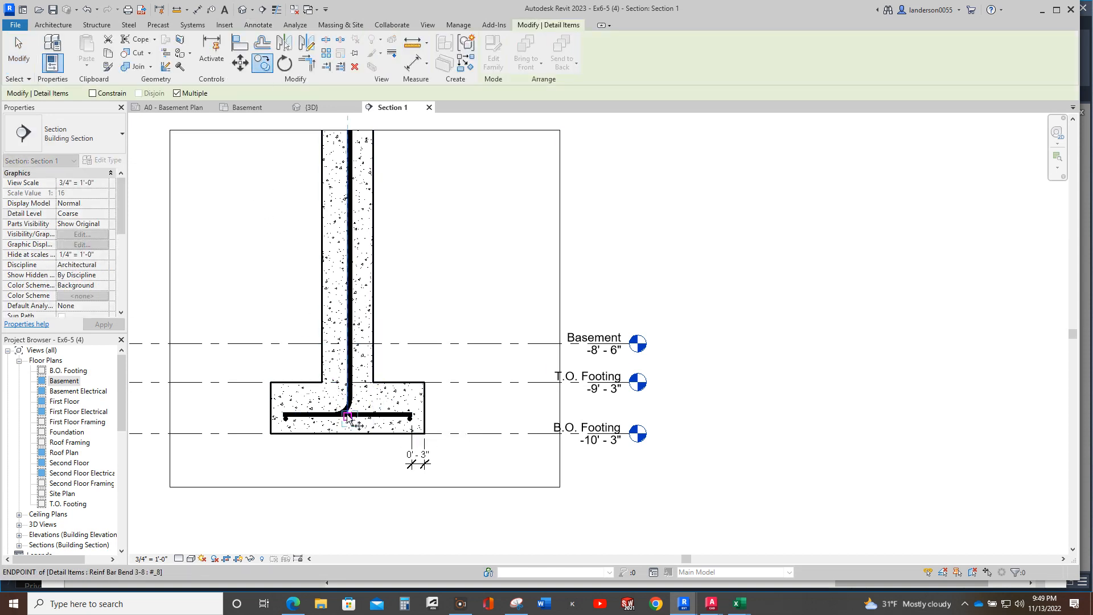
scroll(351, 421, "up", 6)
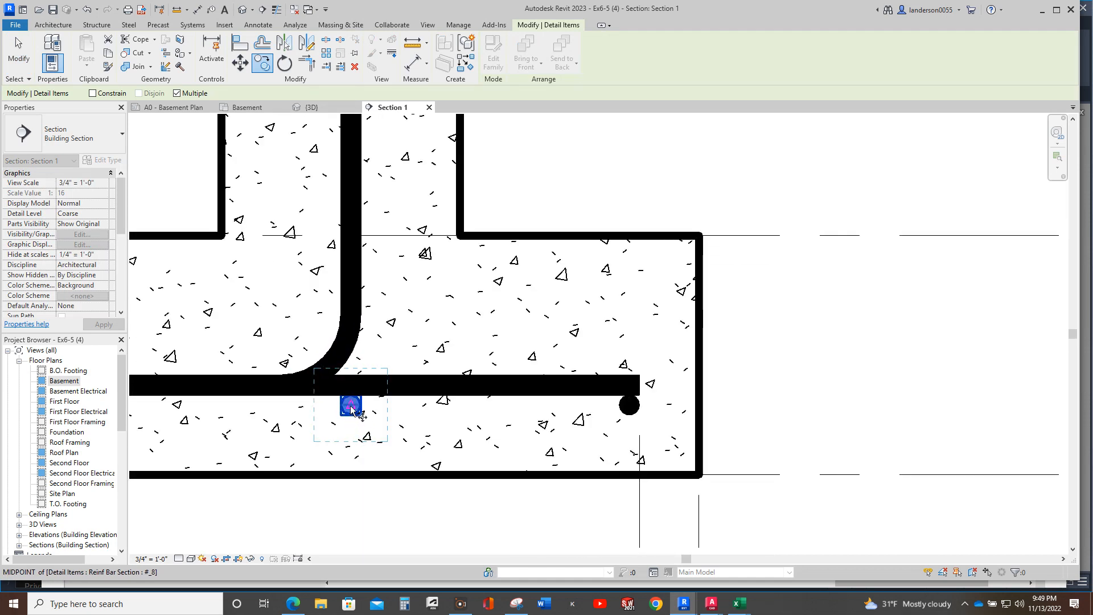
left_click(350, 414)
scroll(324, 307, "down", 2)
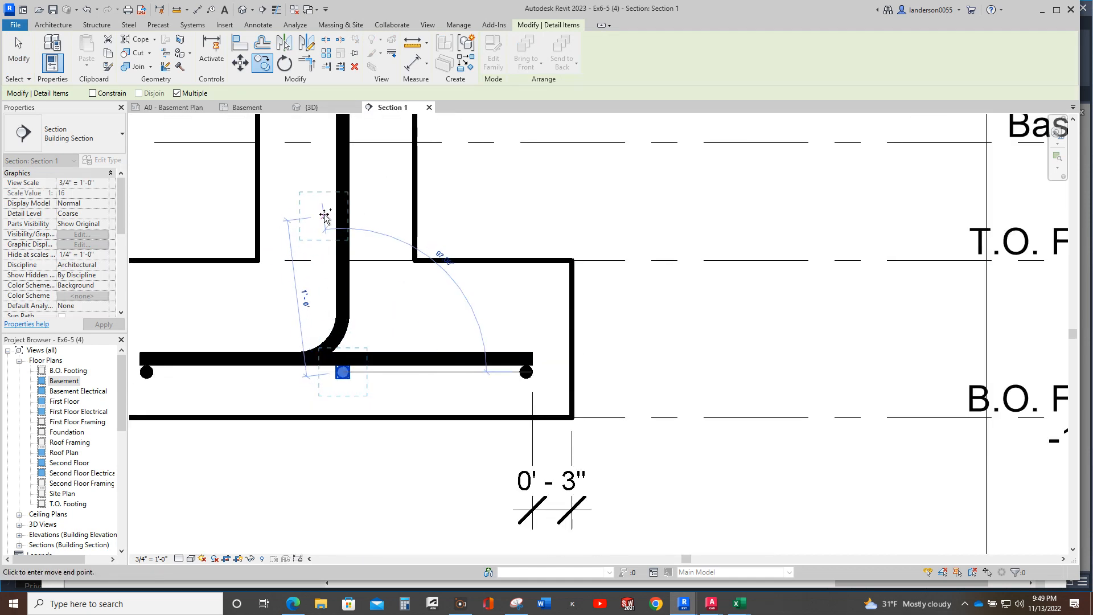
left_click(328, 199)
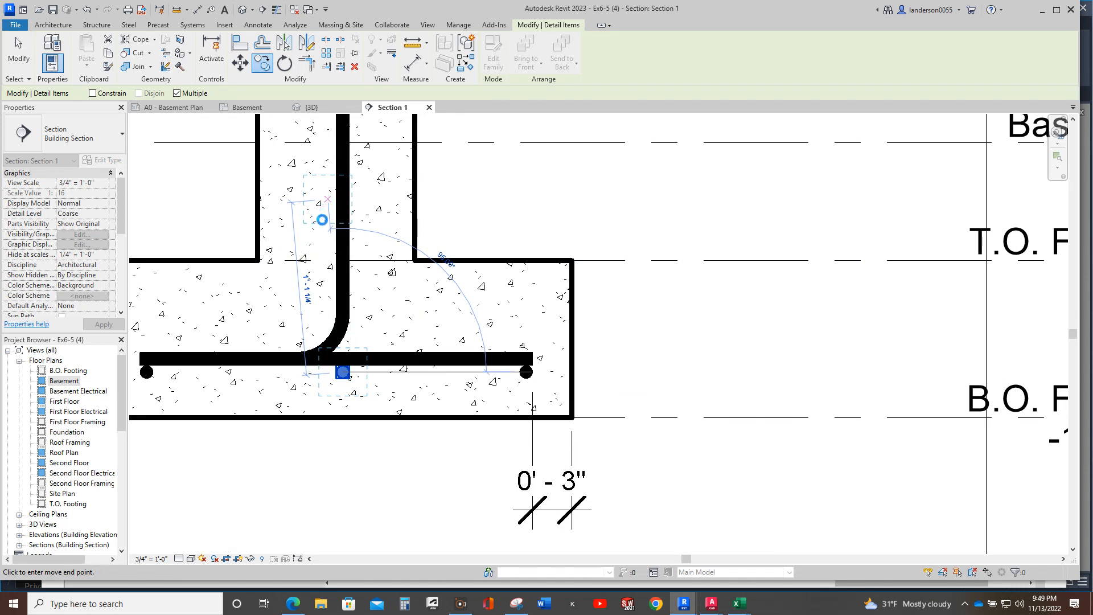
Step: Place two more copies of the section bar higher along the vertical bar's left side, the first about 1' - 11 1/4" up, the second near the wall's top
middle_click_drag(330, 227, 323, 495)
scroll(319, 245, "up", 1)
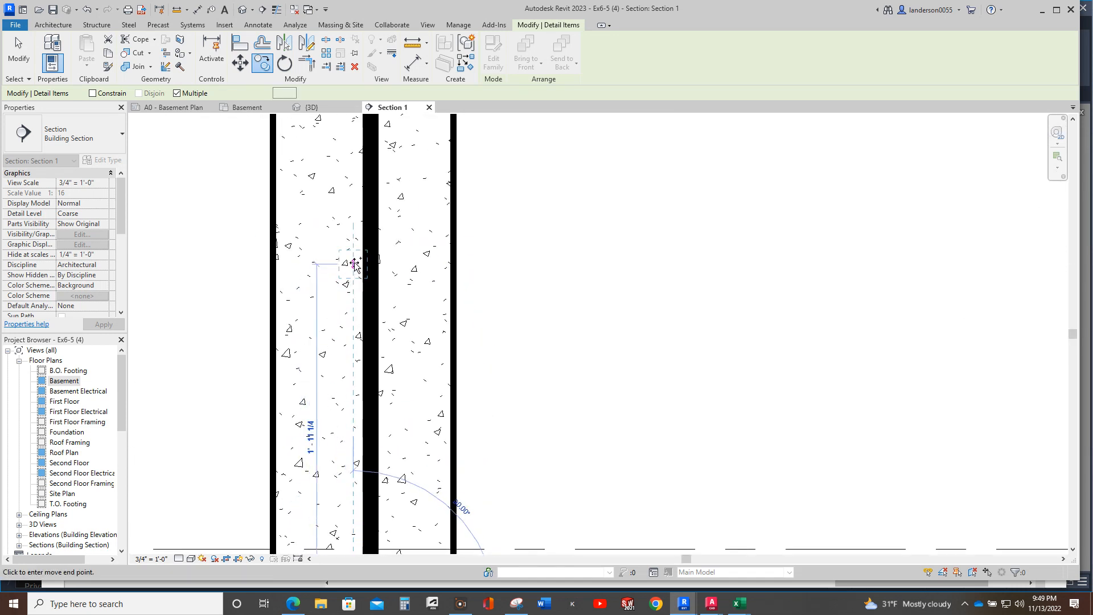
scroll(344, 267, "down", 3)
middle_click_drag(340, 287, 289, 485)
scroll(289, 485, "down", 1)
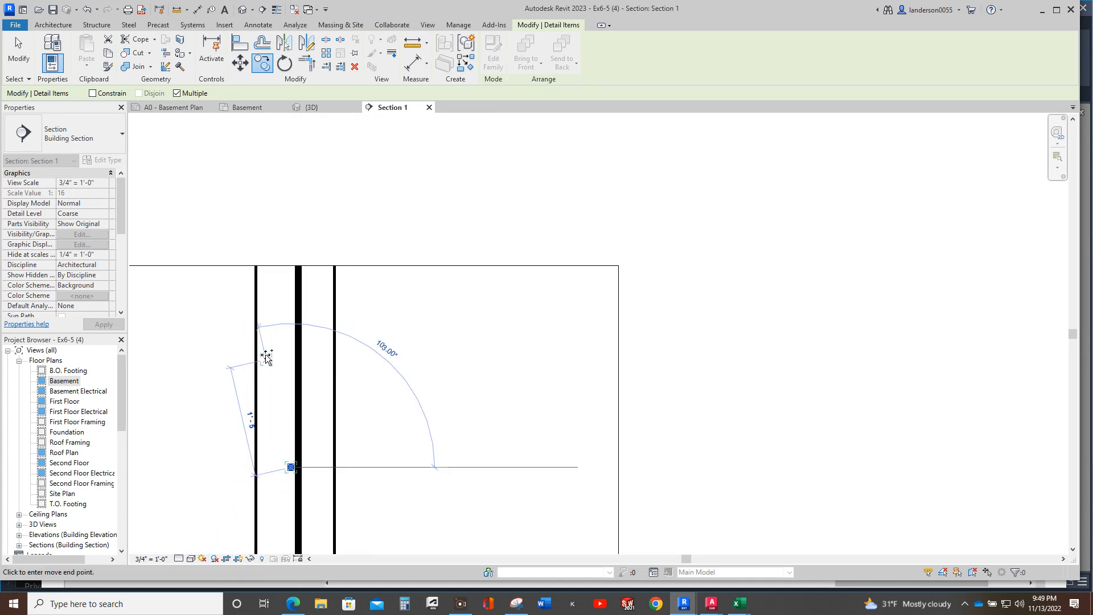
left_click(291, 297)
scroll(455, 345, "down", 1)
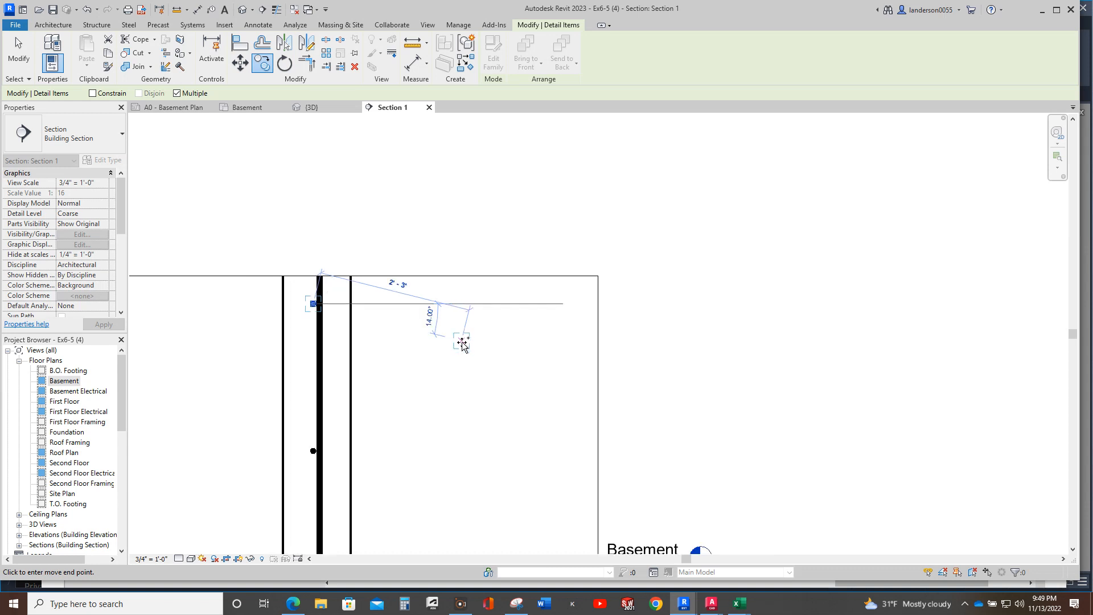
key("Escape")
Step: Examine the reinforcement layout in the wall and footing, including the bar cover at the footing's right edge
scroll(460, 348, "down", 1)
middle_click_drag(460, 350, 429, 295)
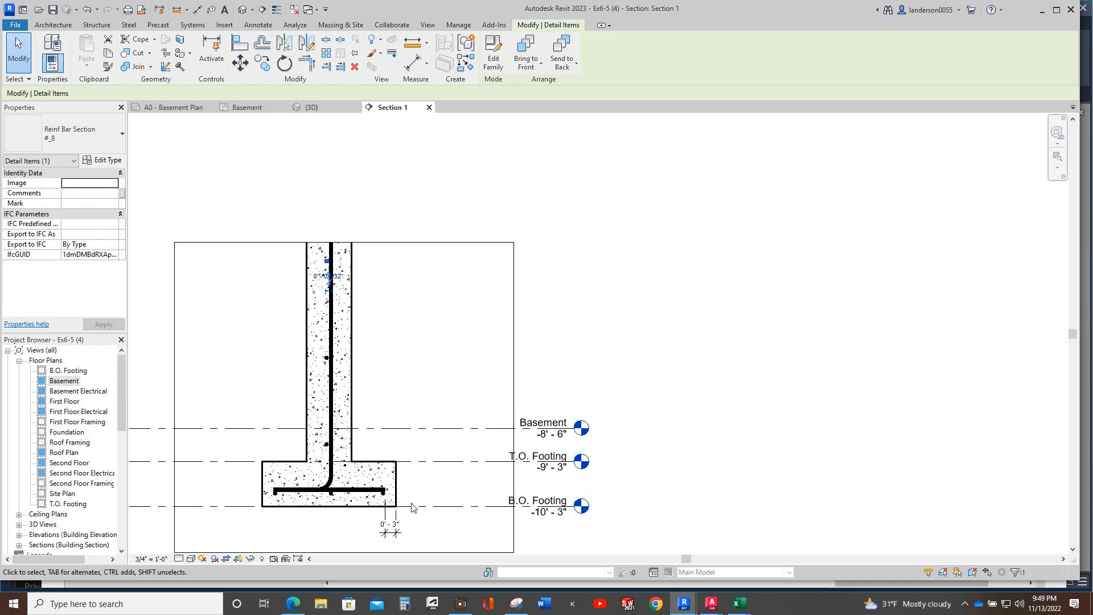
scroll(367, 537, "up", 1)
mouse_move(367, 538)
middle_mouse_down()
mouse_move(397, 459)
mouse_move(370, 457)
middle_mouse_up()
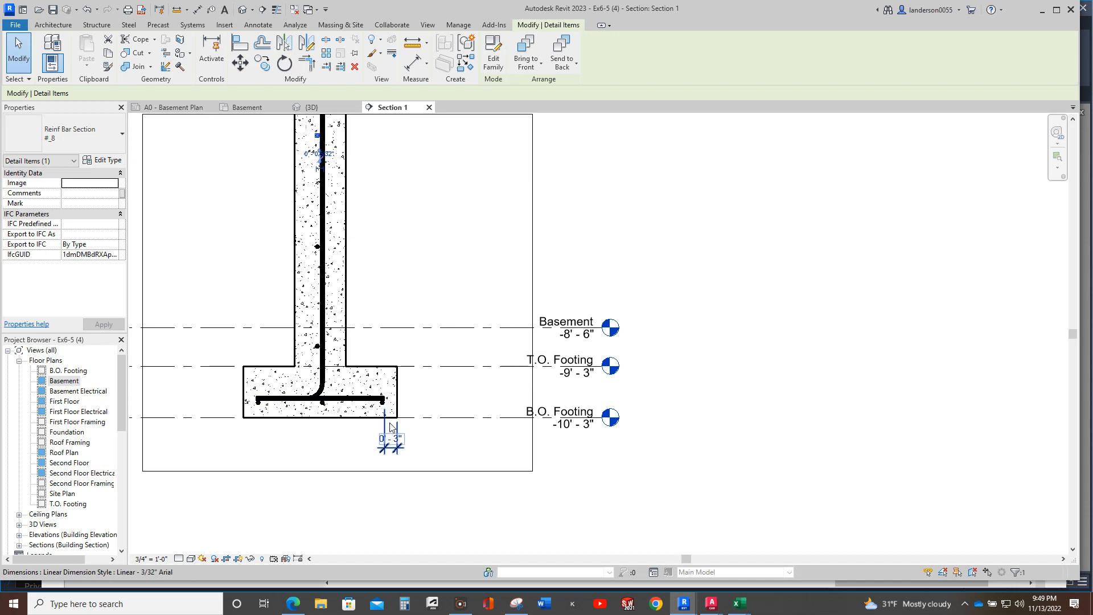
scroll(384, 407, "up", 4)
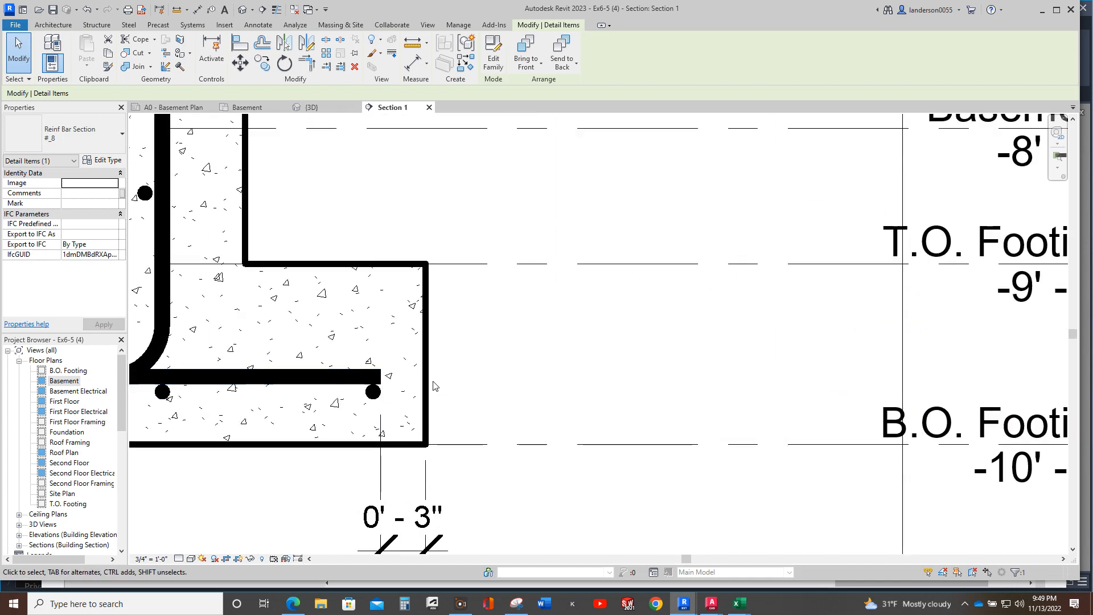
scroll(482, 411, "down", 3)
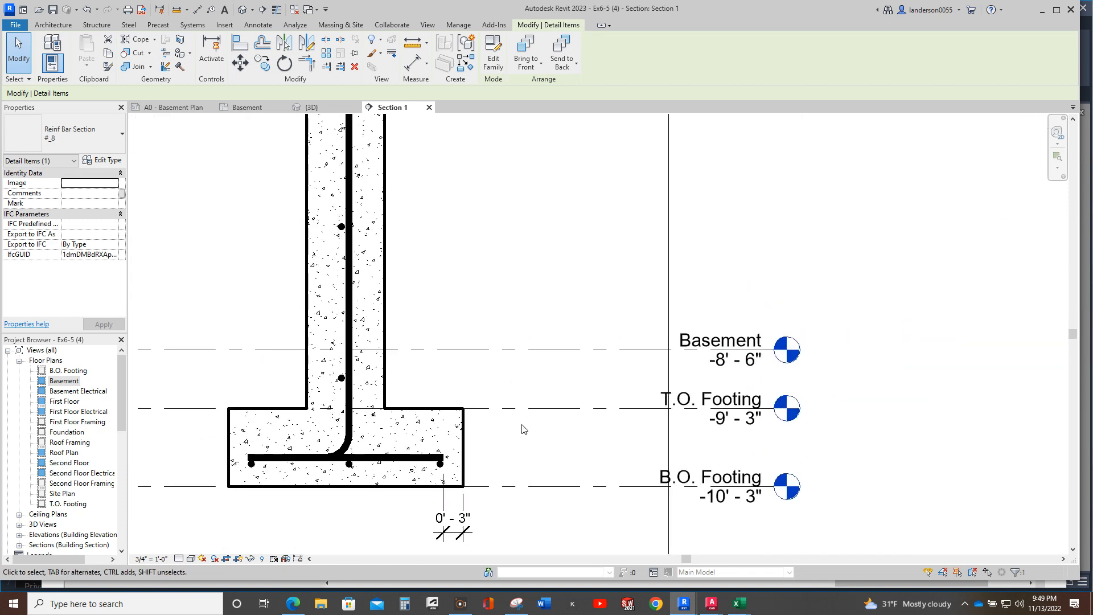
scroll(519, 426, "down", 1)
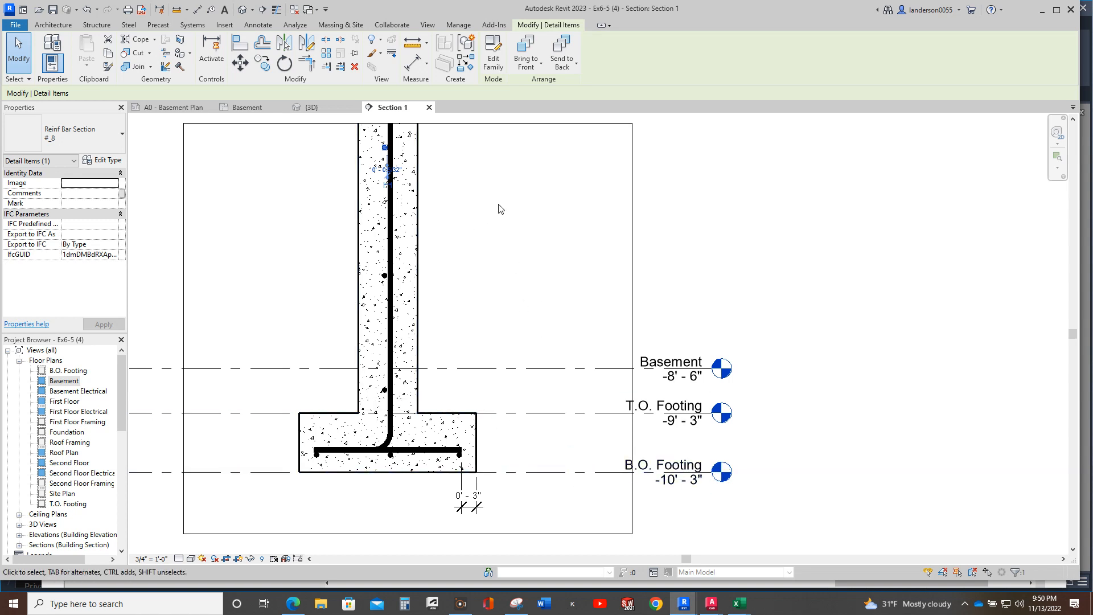
scroll(483, 231, "down", 5)
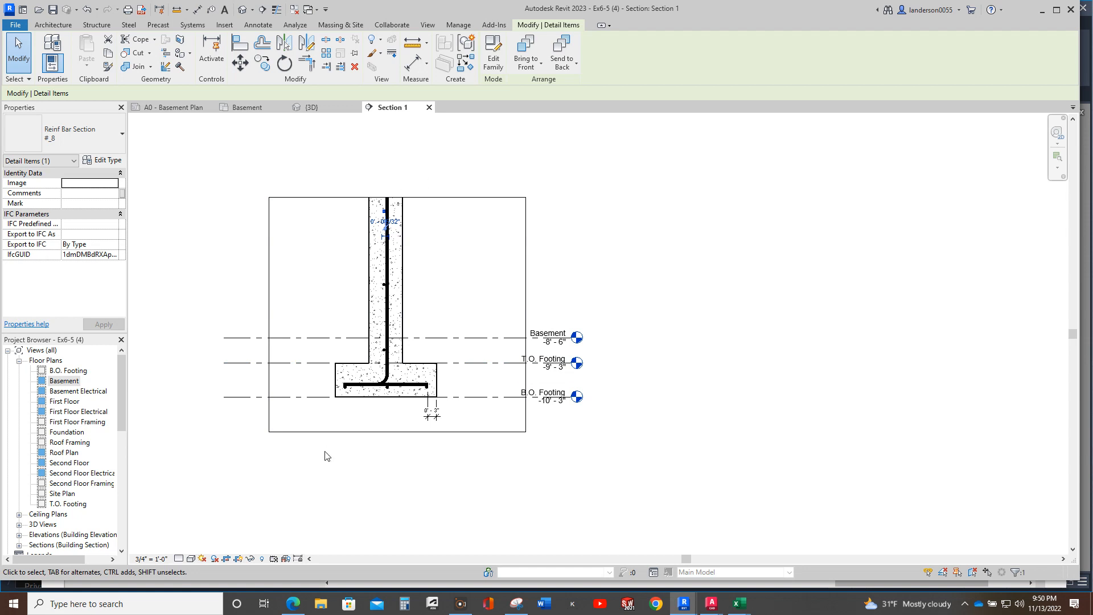
Step: Rename the Section 1 building section view as FOUNDATION WALL REINFORCING
scroll(97, 441, "down", 2)
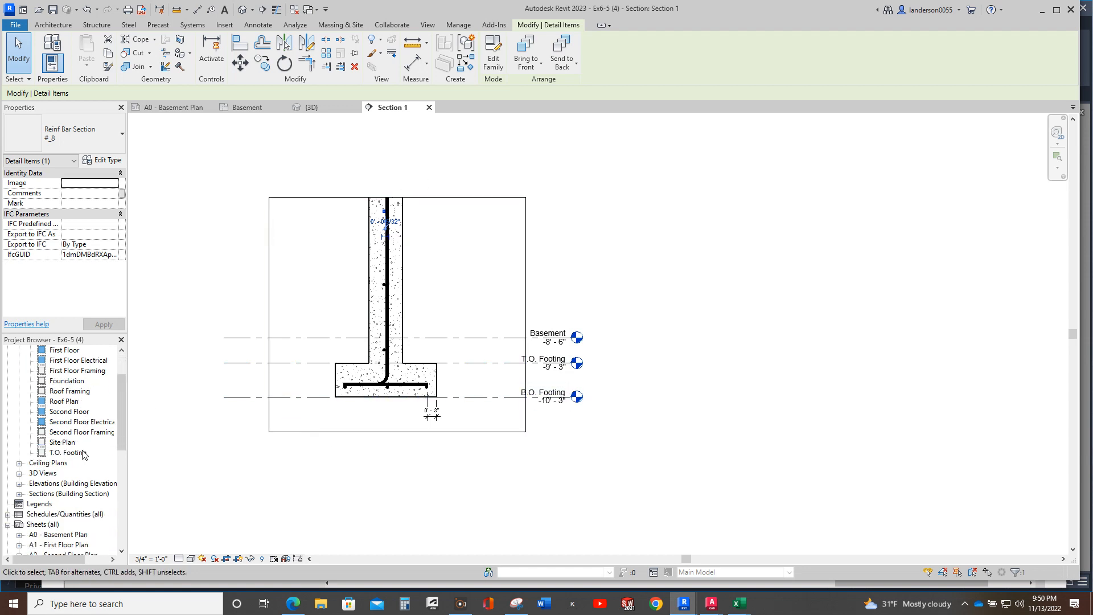
double_click(42, 494)
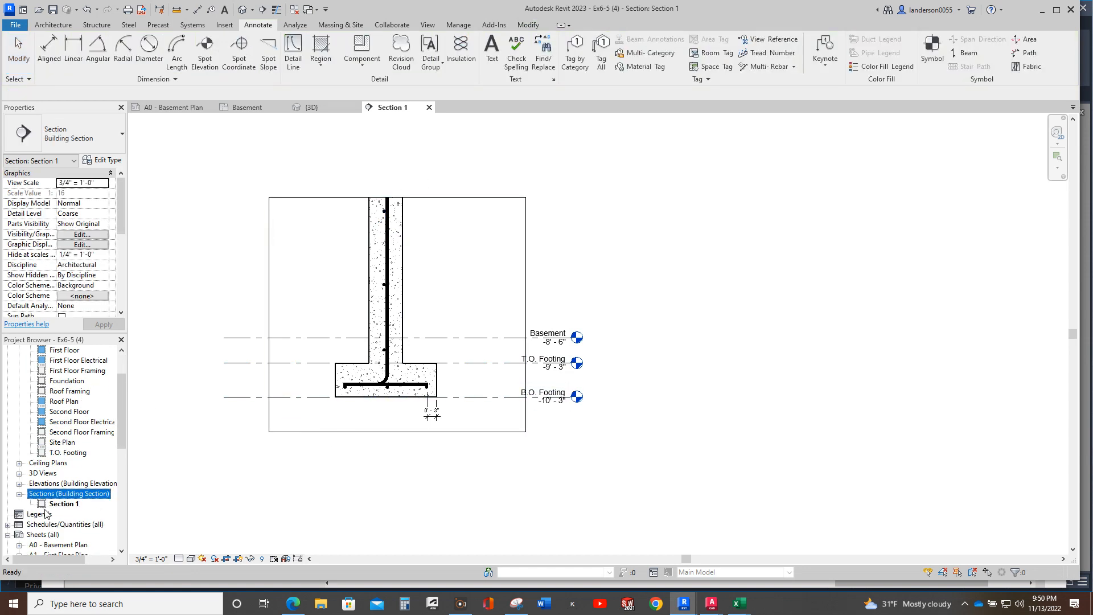
left_click(64, 503)
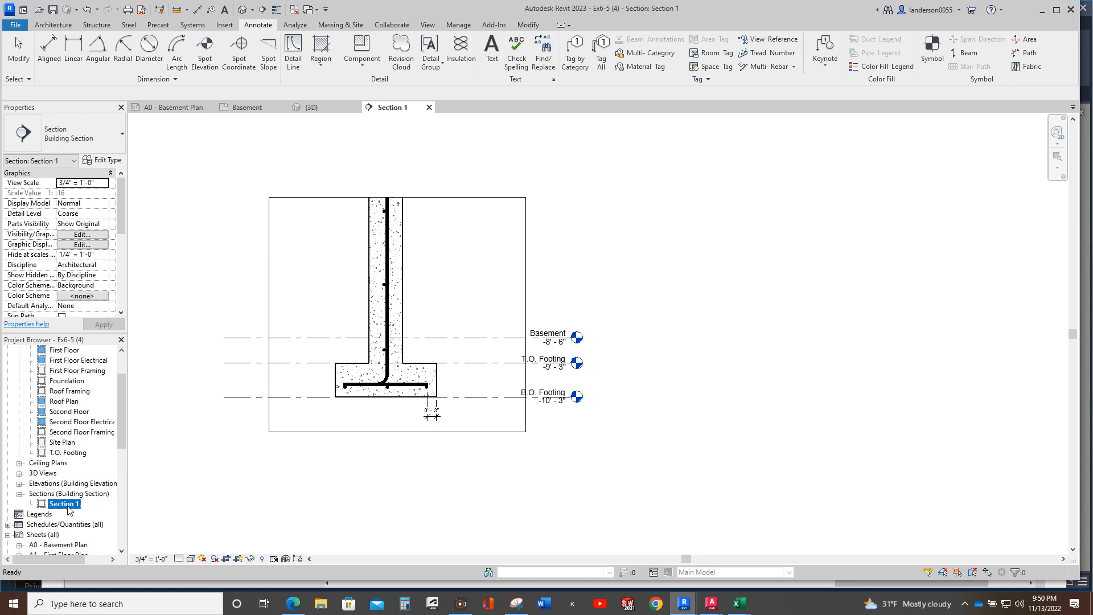
left_click(68, 505)
type("CO")
type("UNDATION WALL REI")
type("NFOR")
type("CING")
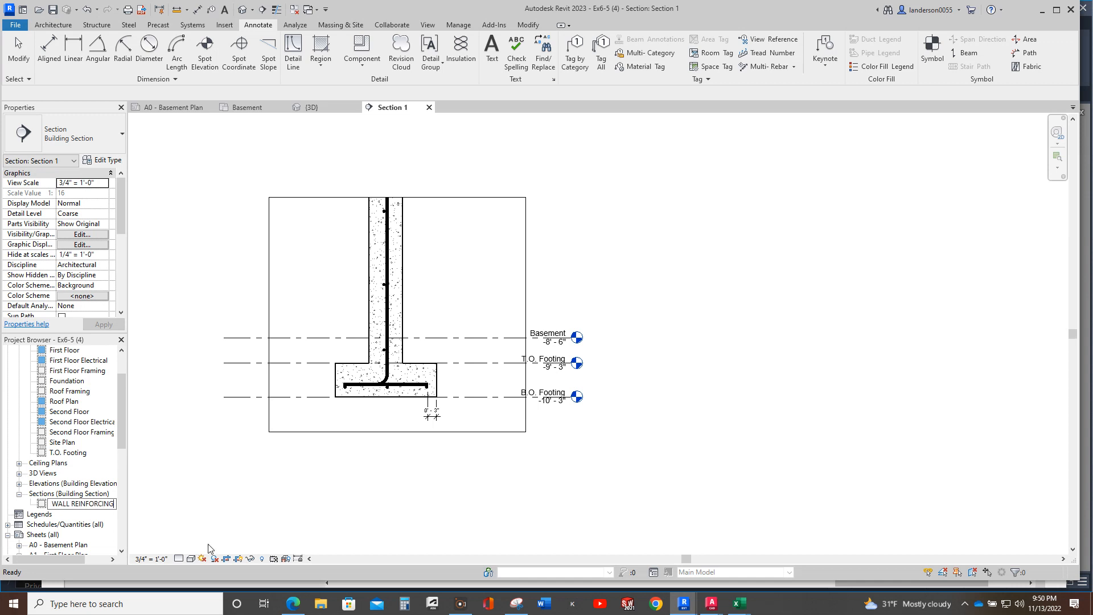
key("Return")
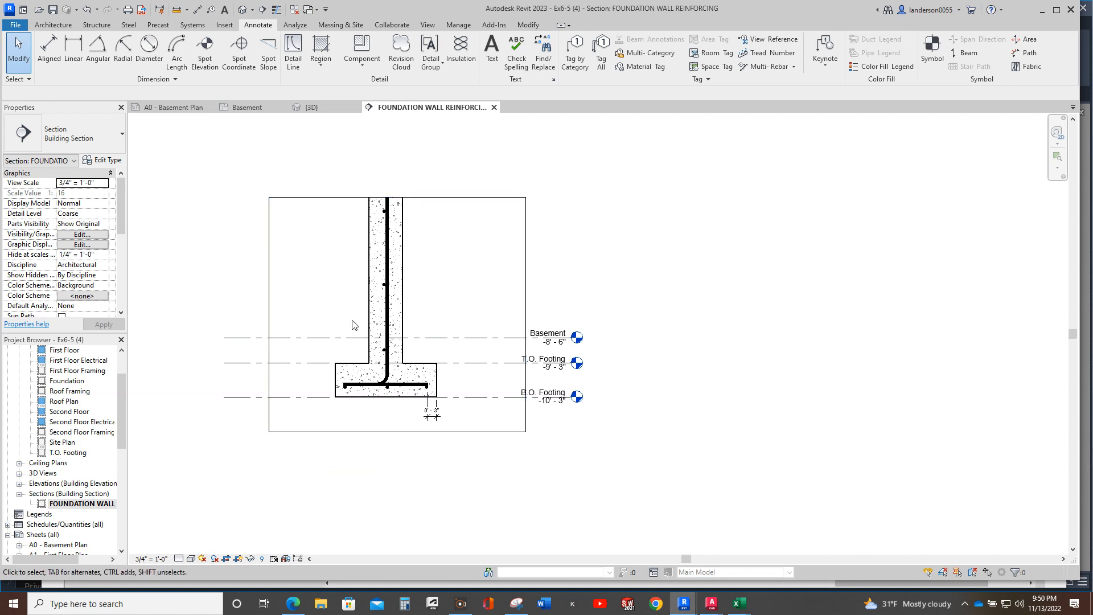
Step: Try a 1" = 1'-0" scale on the section view and return the scale to 3/4" = 1'-0"
left_click(151, 558)
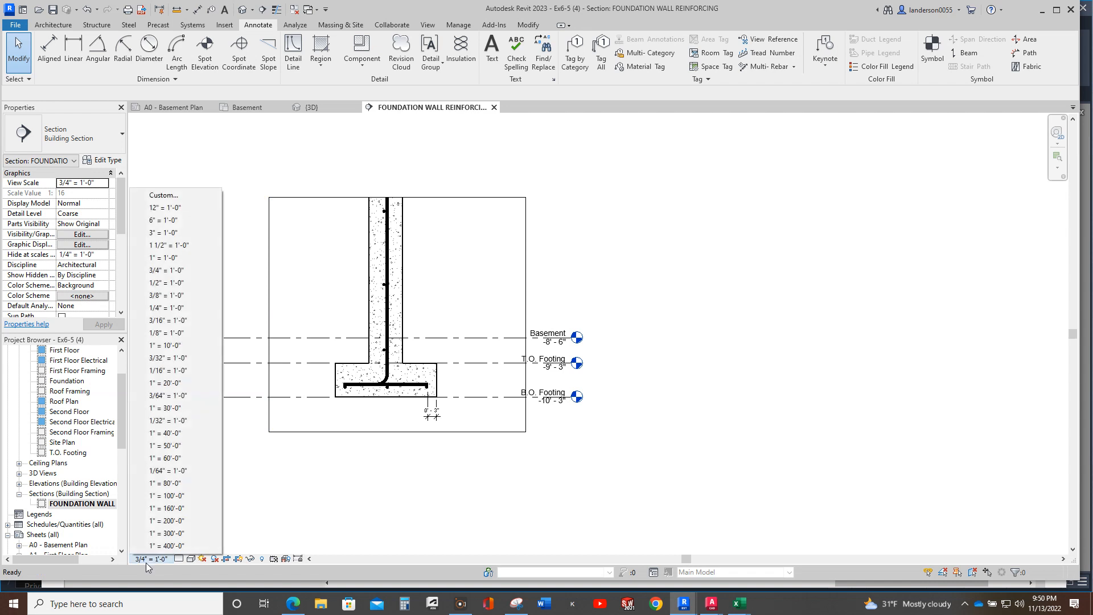
left_click(165, 257)
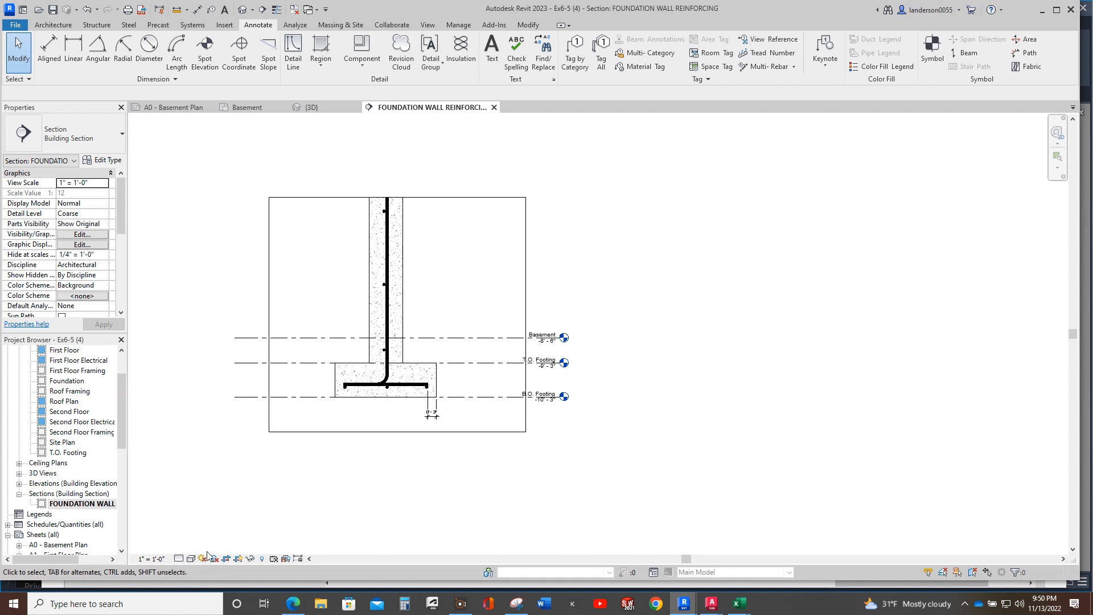
left_click(151, 558)
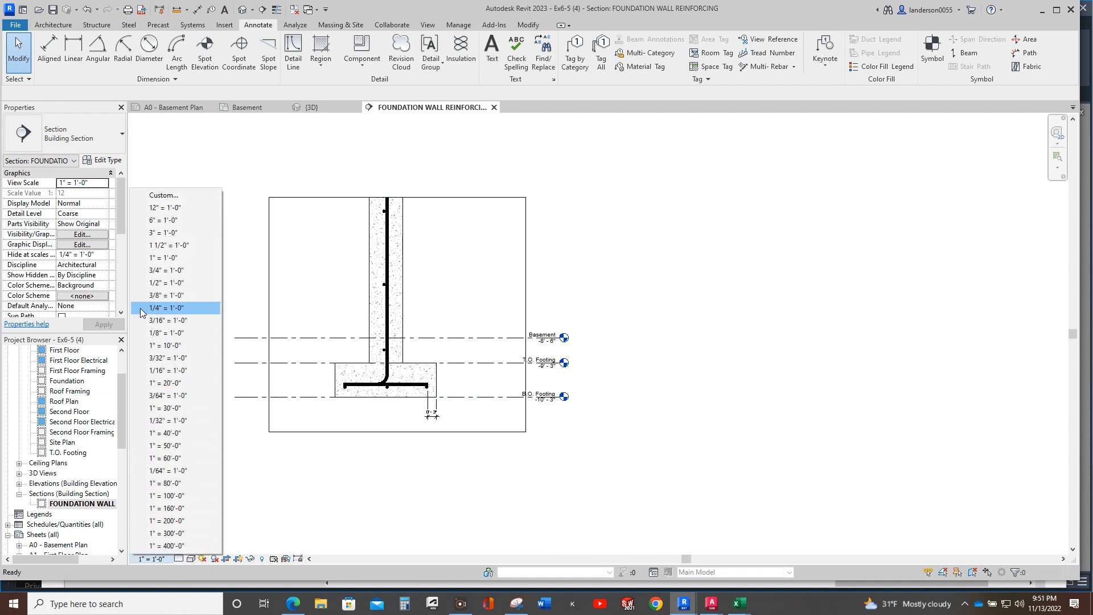
left_click(155, 271)
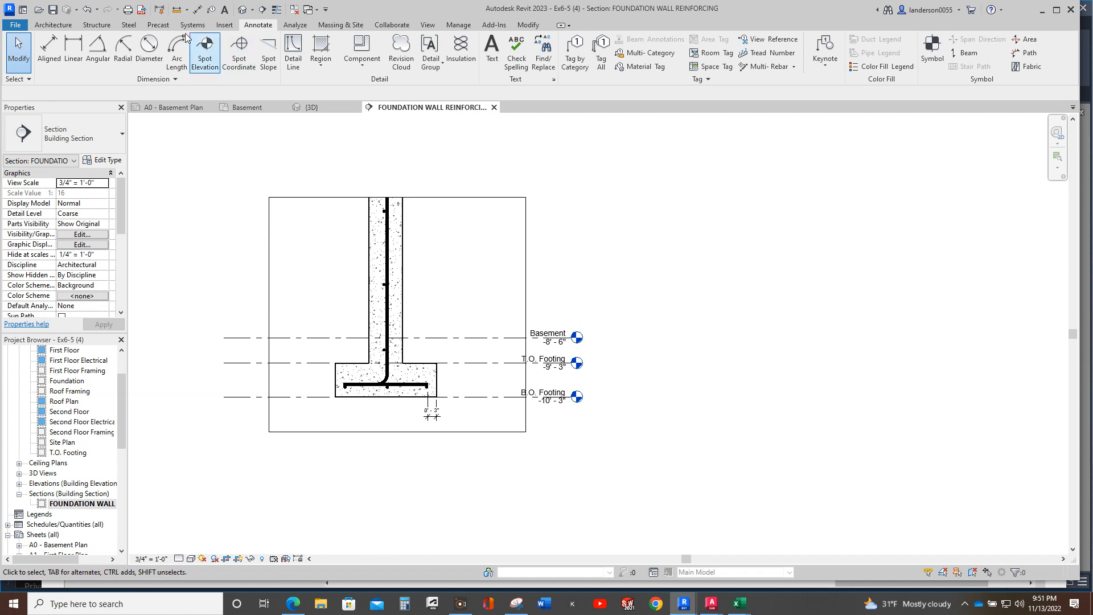
left_click(56, 61)
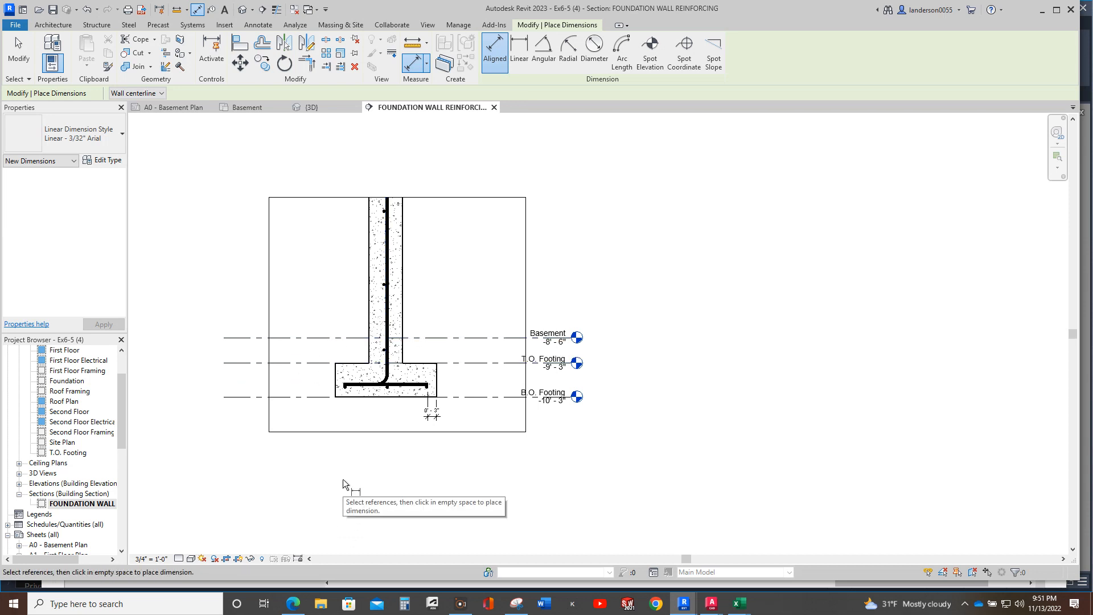
key("Escape")
key("Escape")
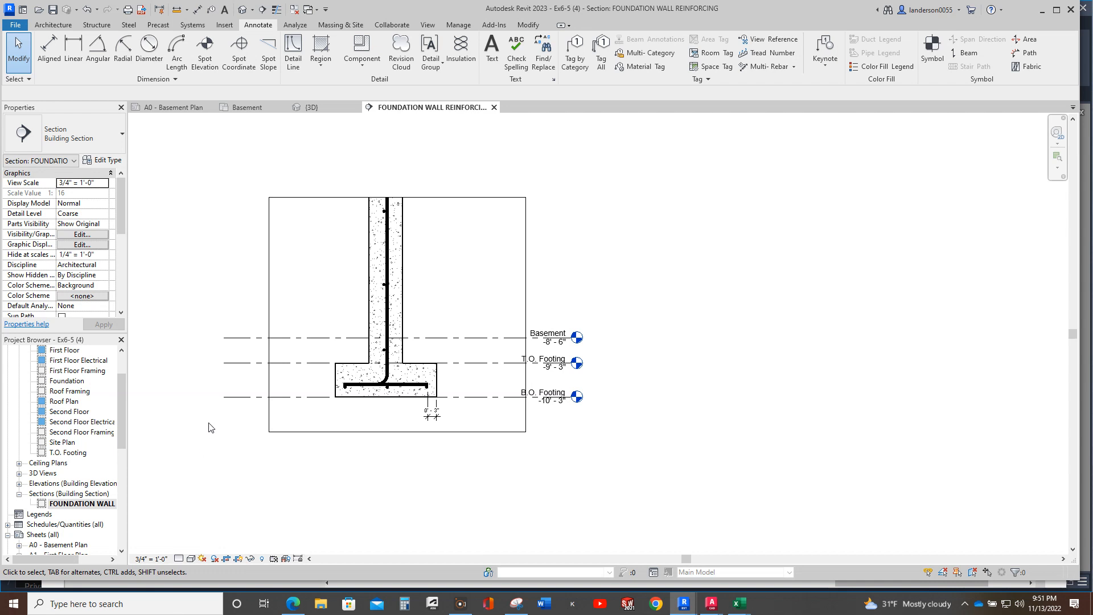
Step: Hide the crop region boundary of the foundation wall section view, with Crop View switched on
left_click(269, 275)
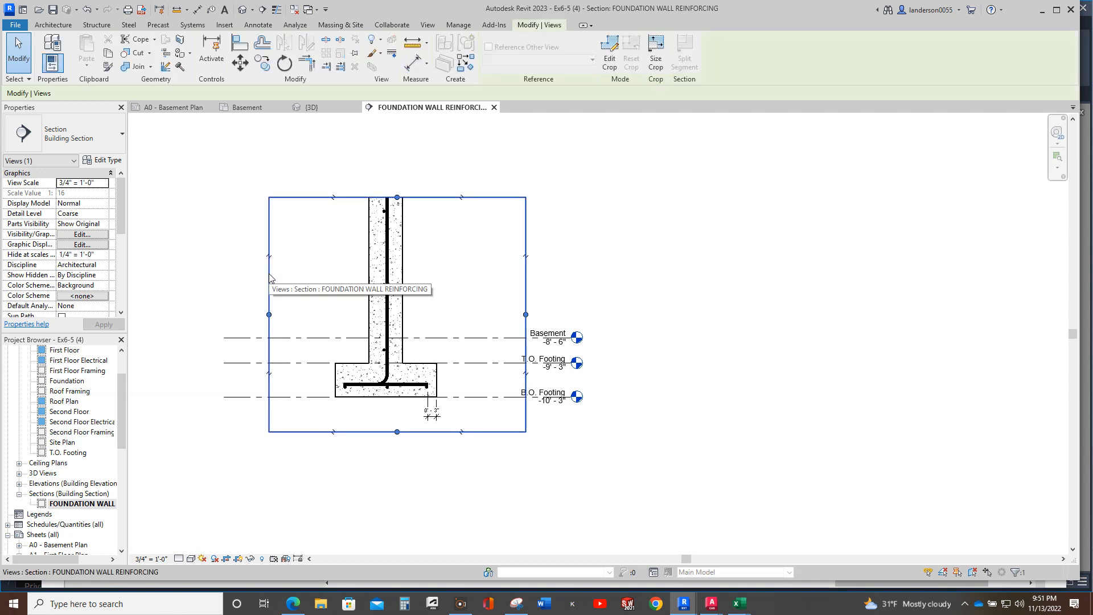
scroll(98, 254, "down", 3)
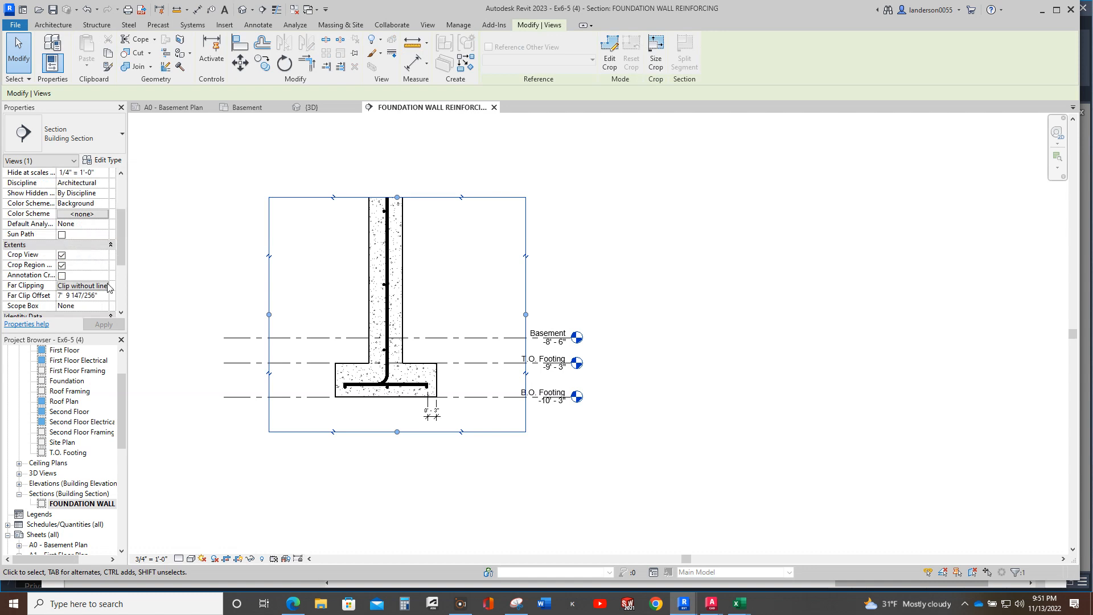
left_click(62, 256)
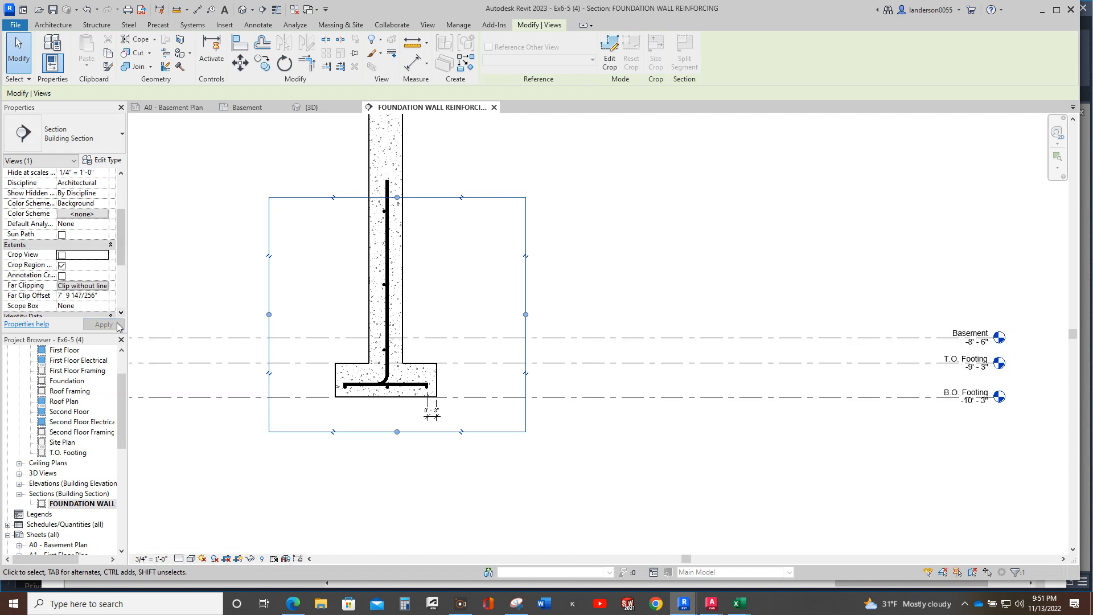
left_click(62, 255)
left_click(62, 265)
left_click(103, 324)
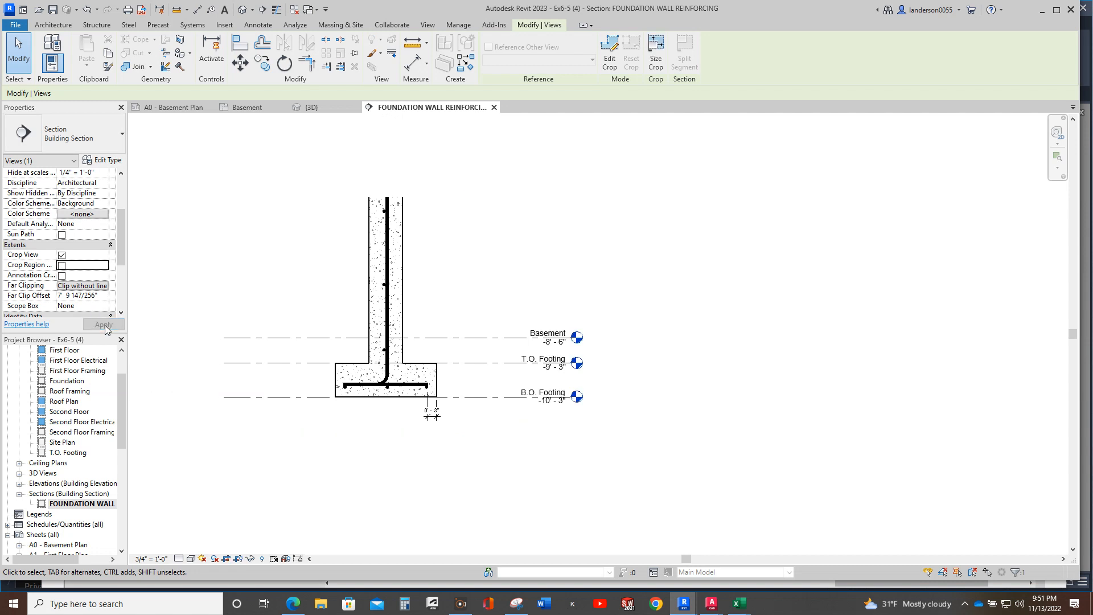
left_click(536, 323)
scroll(487, 310, "down", 3)
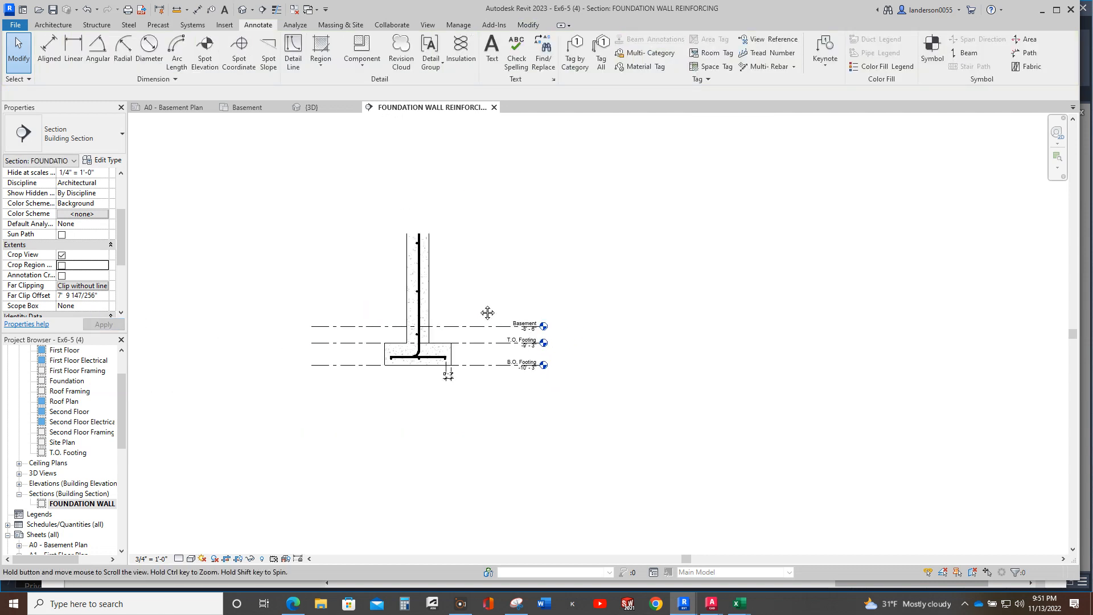
middle_click_drag(487, 313, 477, 392)
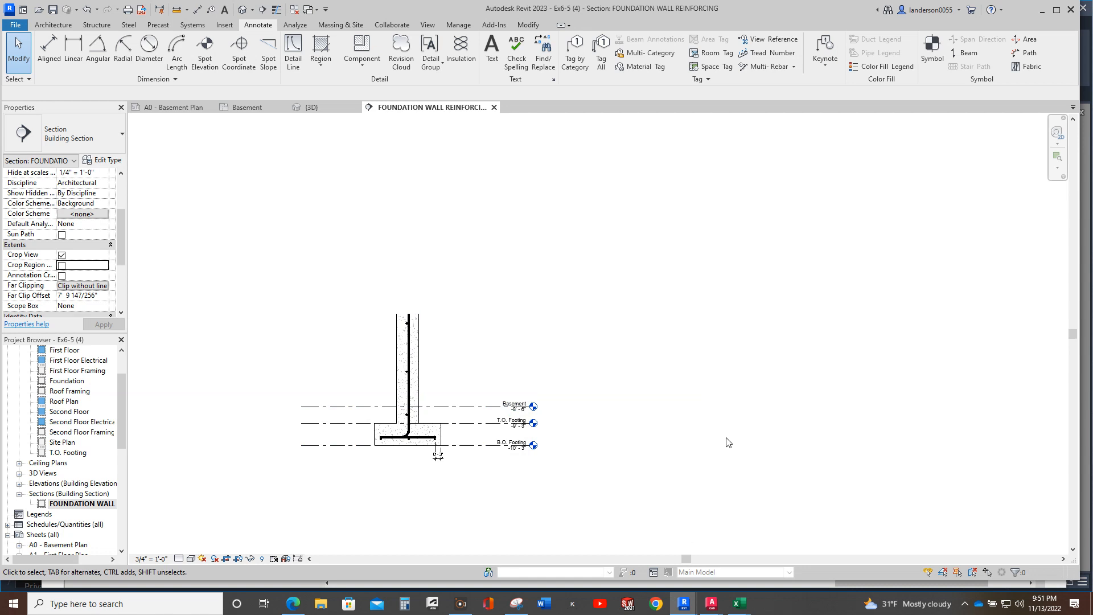
scroll(413, 470, "up", 5)
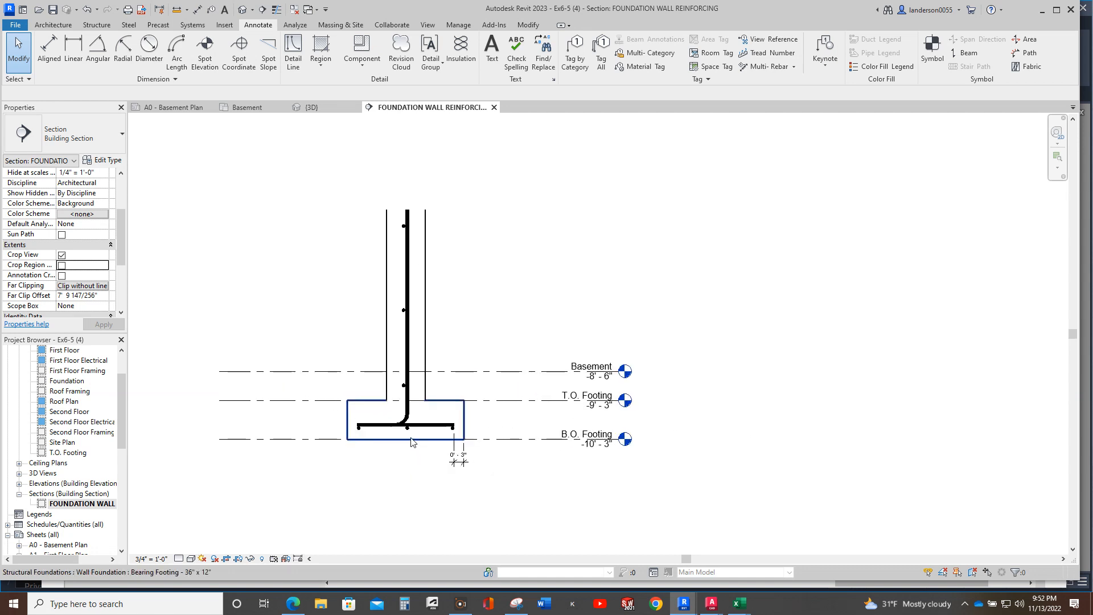
scroll(483, 308, "down", 1)
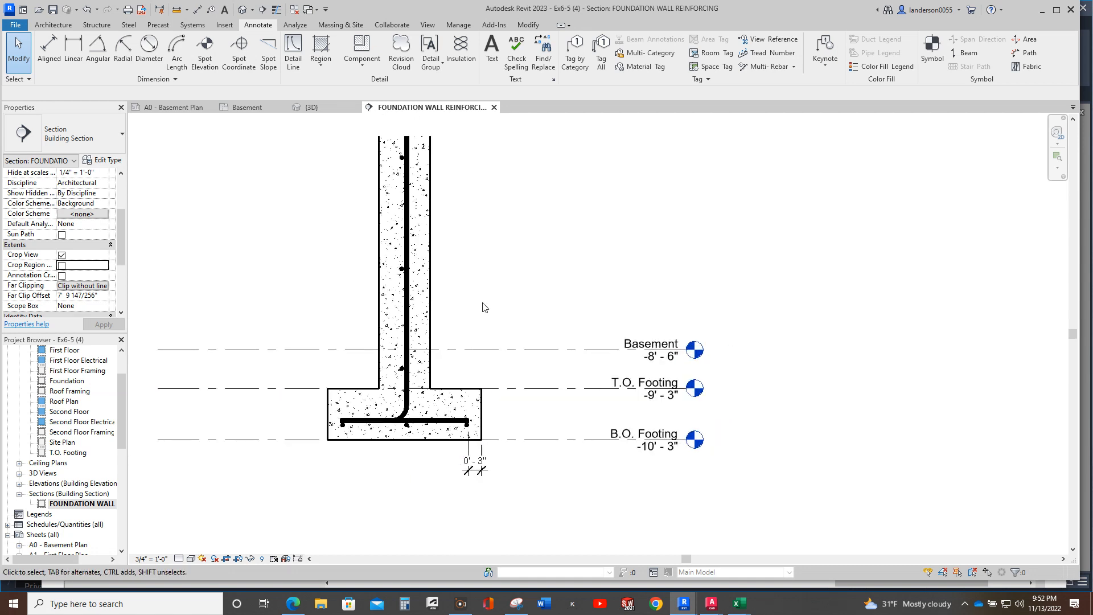